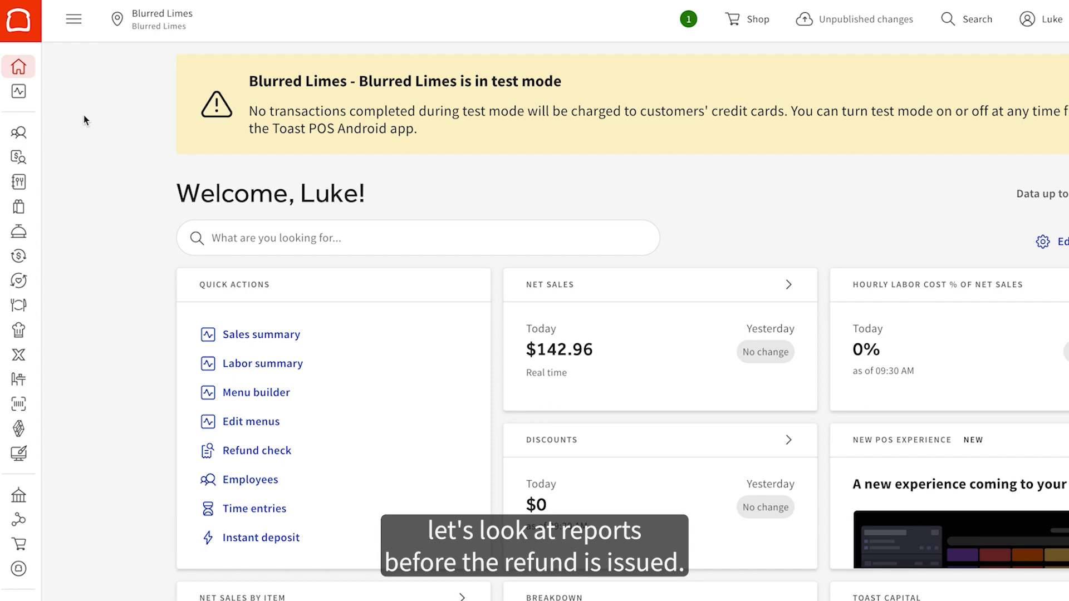
- Open and load today's Sales Summary report from Reports > Sales
left_click(51, 92)
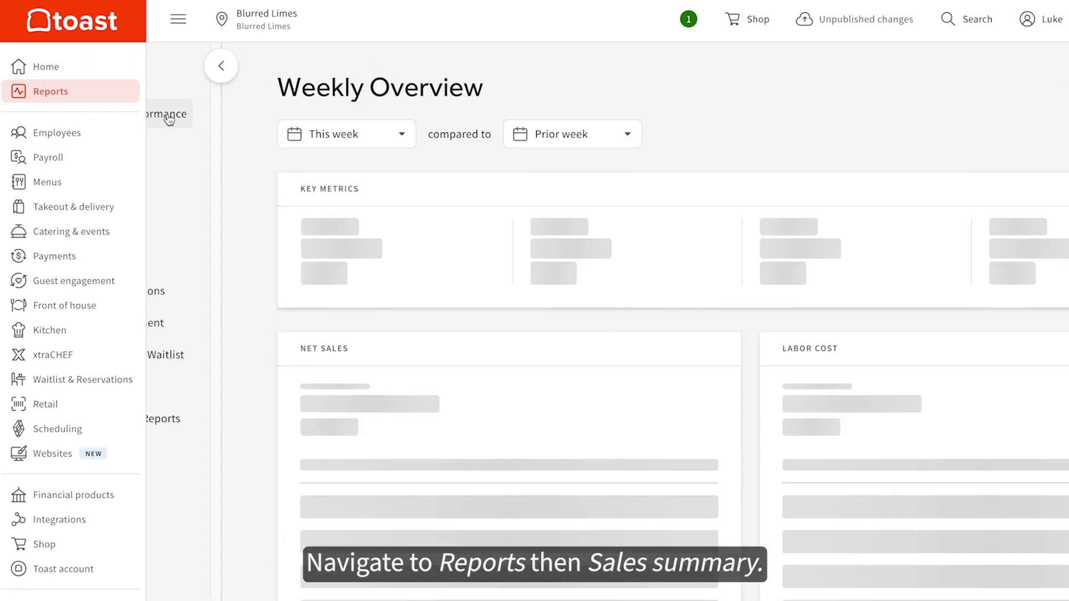
left_click(105, 88)
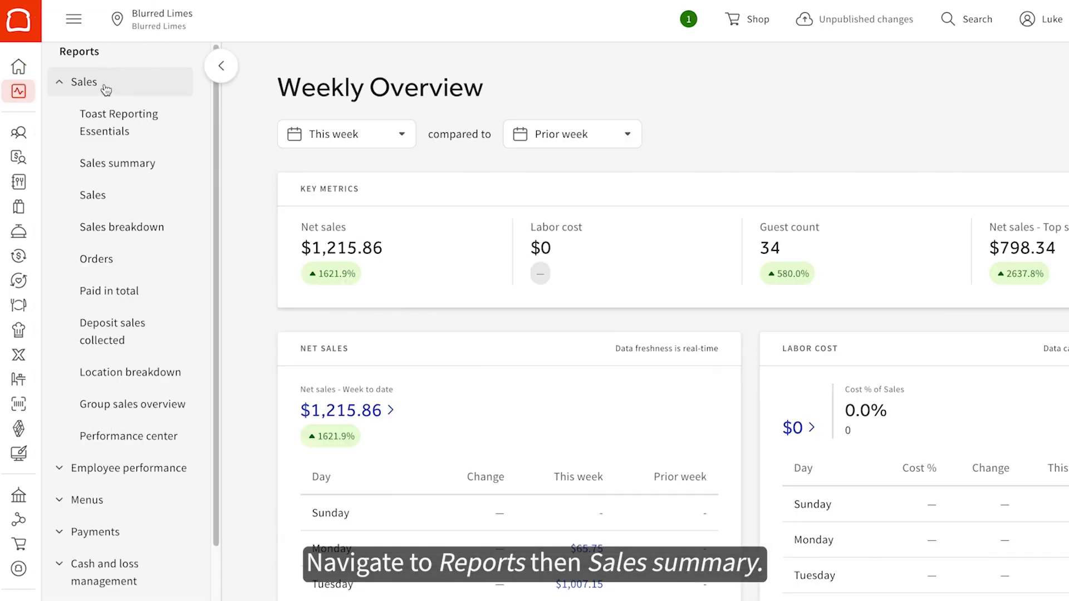
left_click(119, 163)
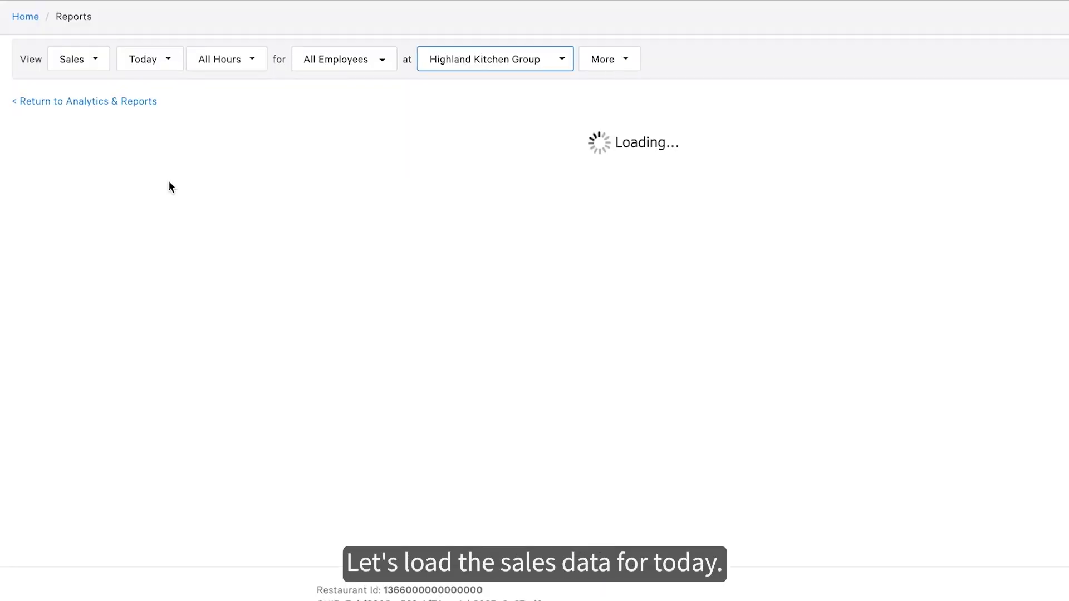
left_click(603, 183)
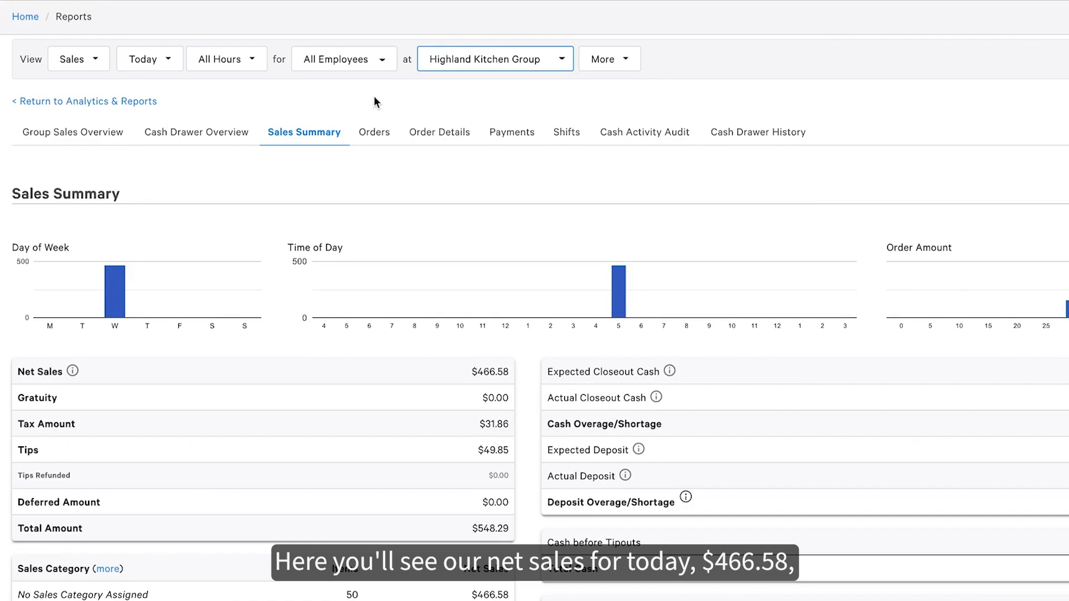
- Review the totals: $466.58 net sales, $49.85 tips and $0.00 tips refunded
scroll(370, 182, "down", 3)
left_click(479, 223)
left_click_drag(479, 223, 513, 228)
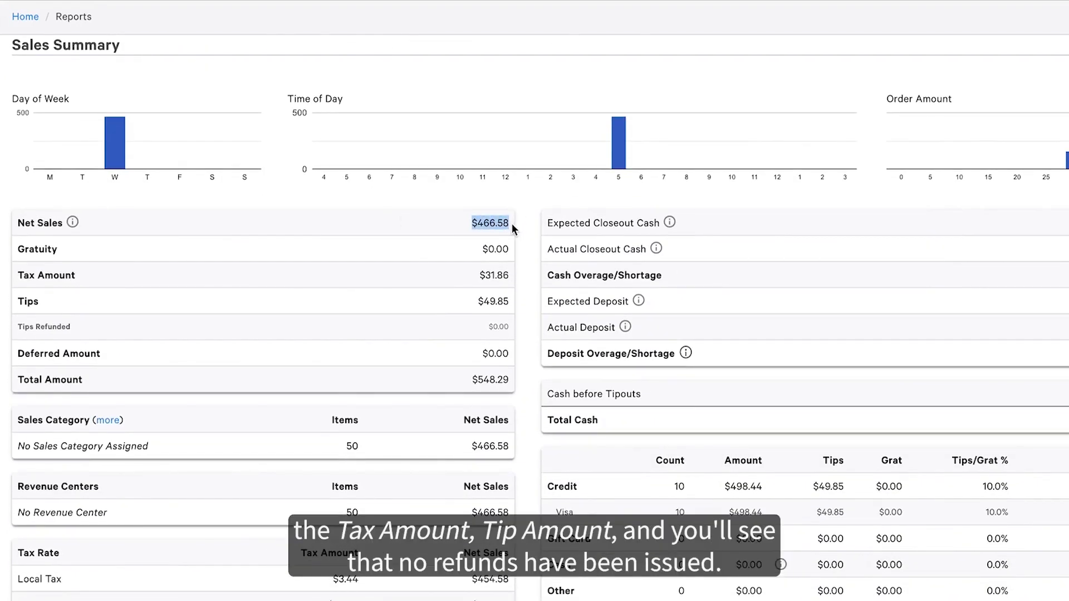
left_click_drag(479, 275, 515, 314)
left_click(492, 371)
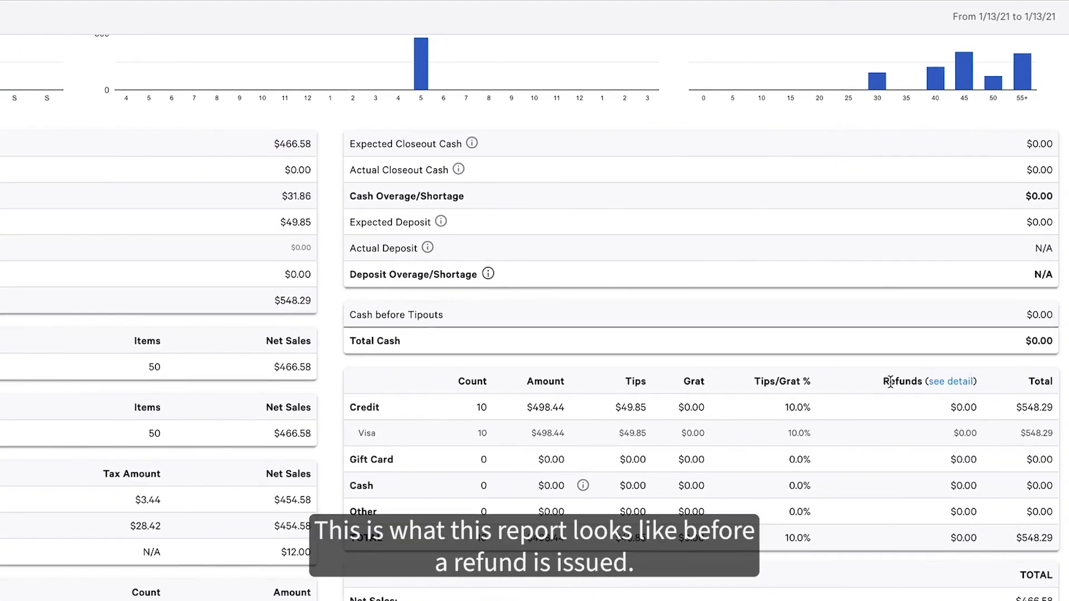
scroll(889, 381, "up", 5)
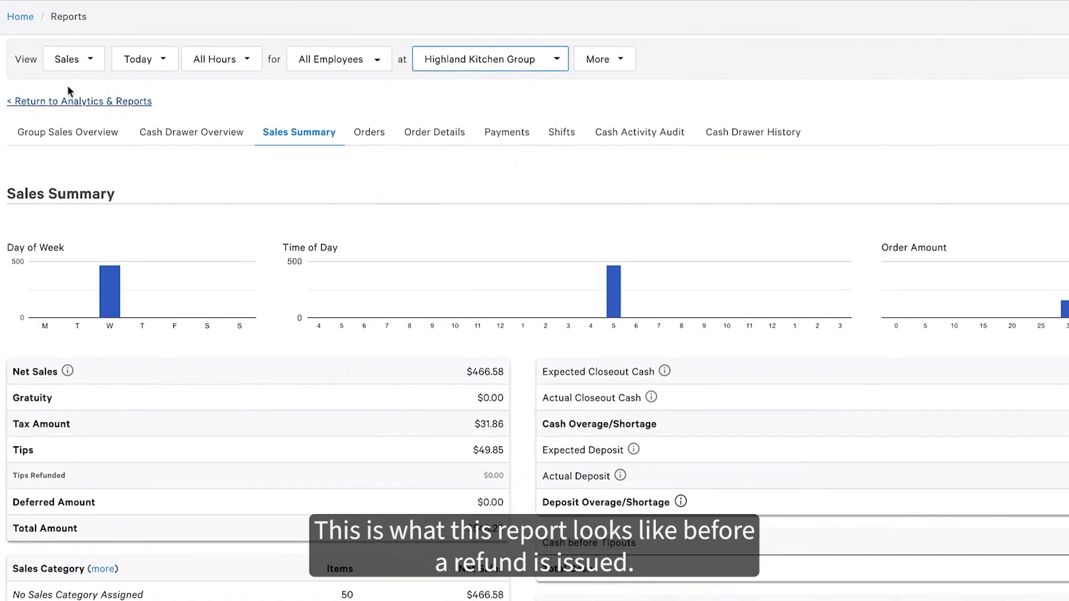
- Search checks from January 12, 2021 via Refund check and show check #20's refund options
left_click(19, 15)
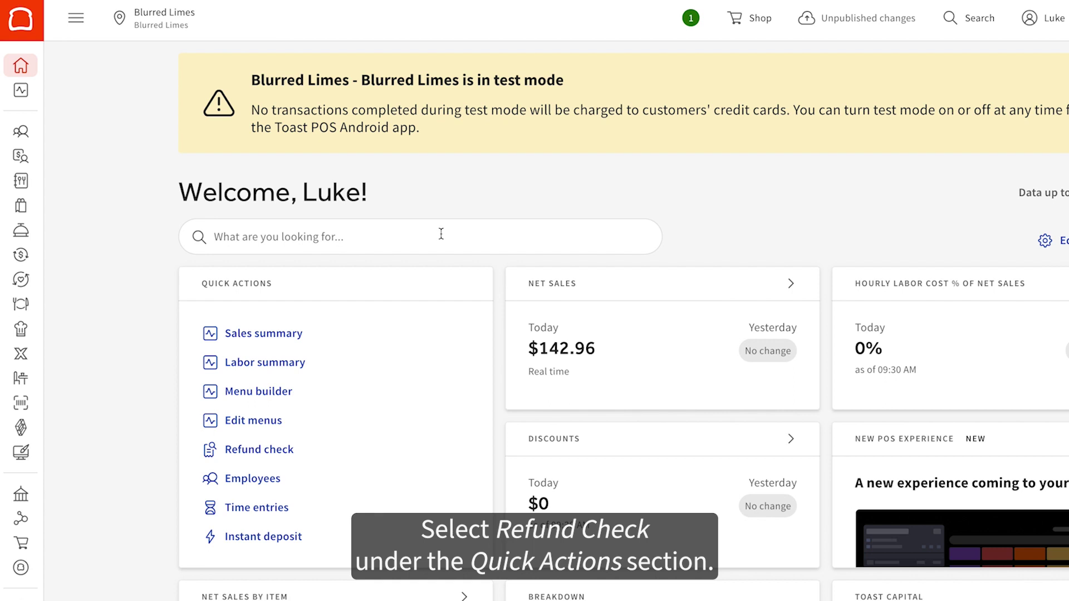
left_click(262, 451)
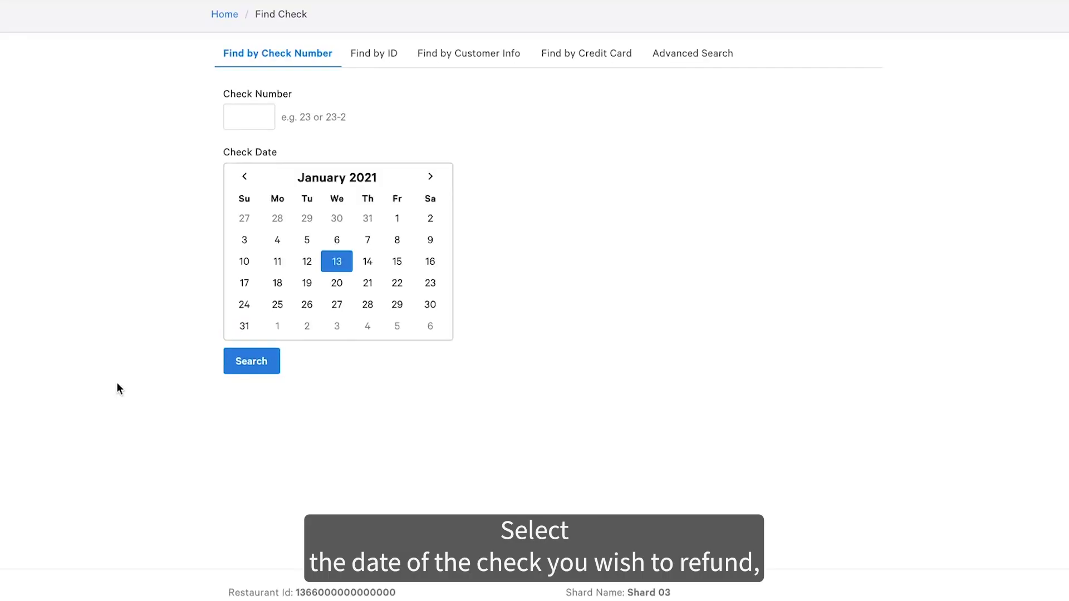
left_click(305, 266)
left_click(262, 362)
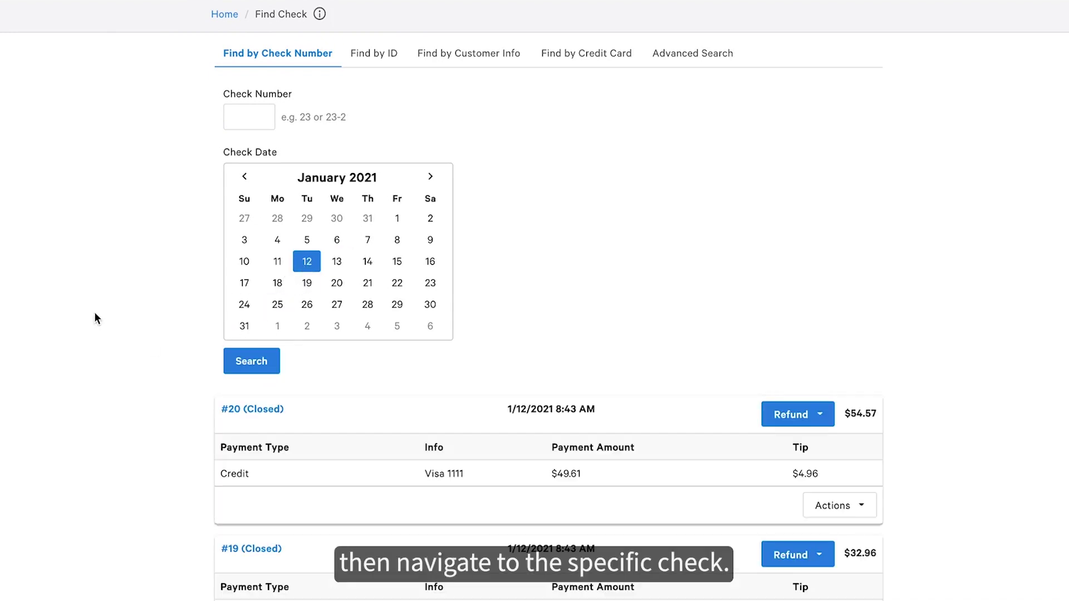
scroll(739, 310, "down", 1)
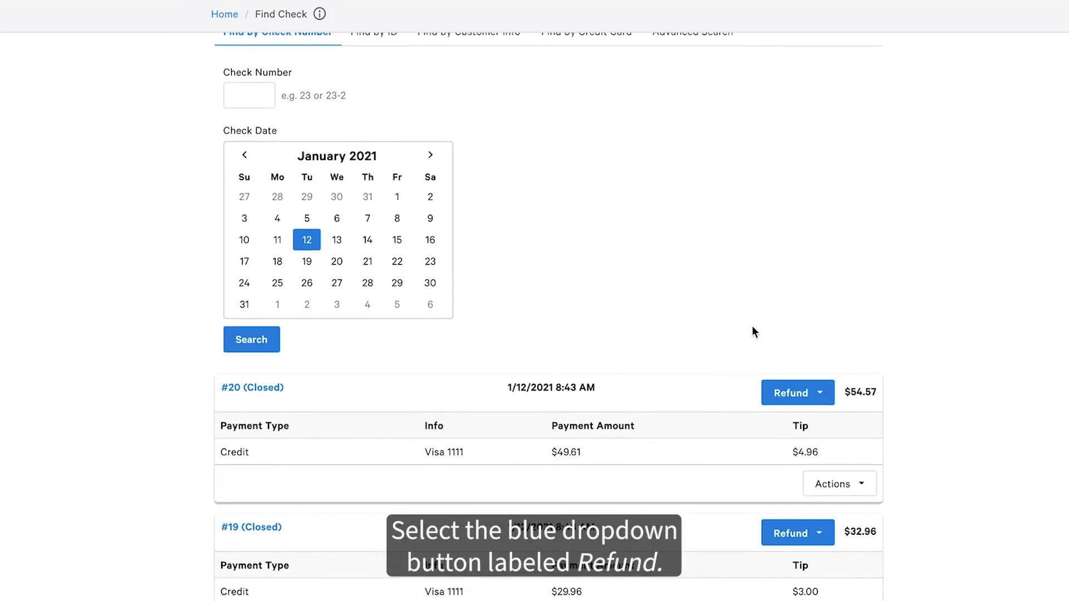
left_click(819, 393)
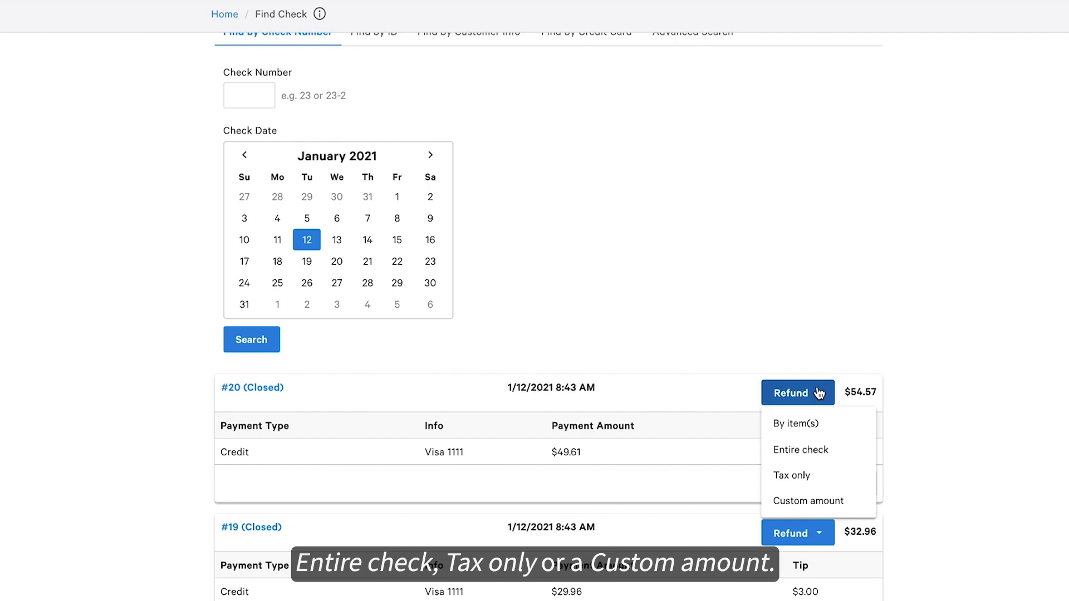
- Refund check #20 by item, selecting Michters Rye and Blue Cheese Dressing ($11.77)
left_click(815, 423)
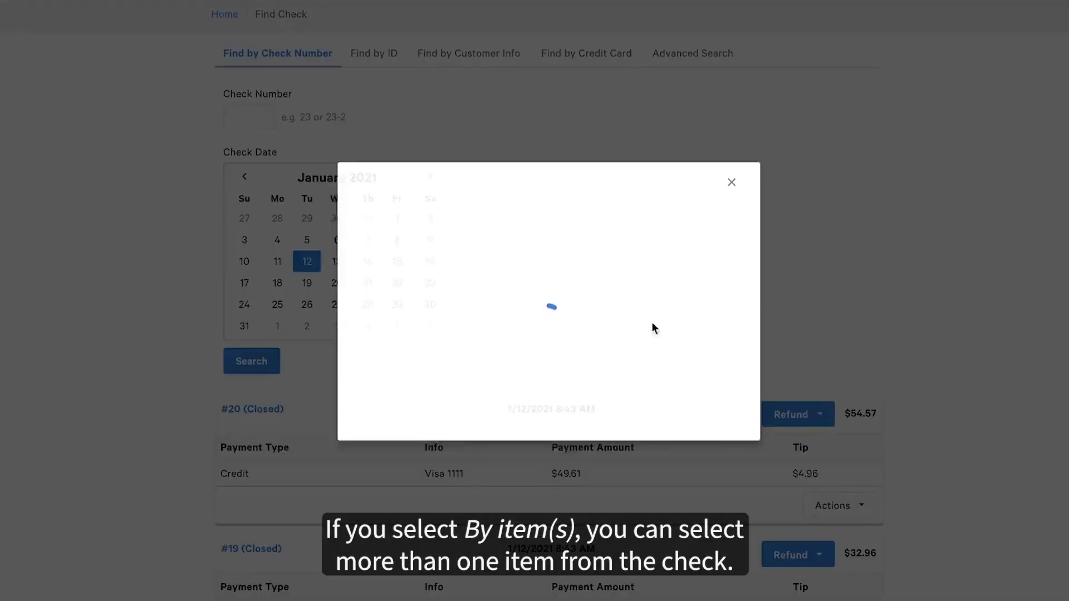
left_click(402, 295)
left_click(401, 327)
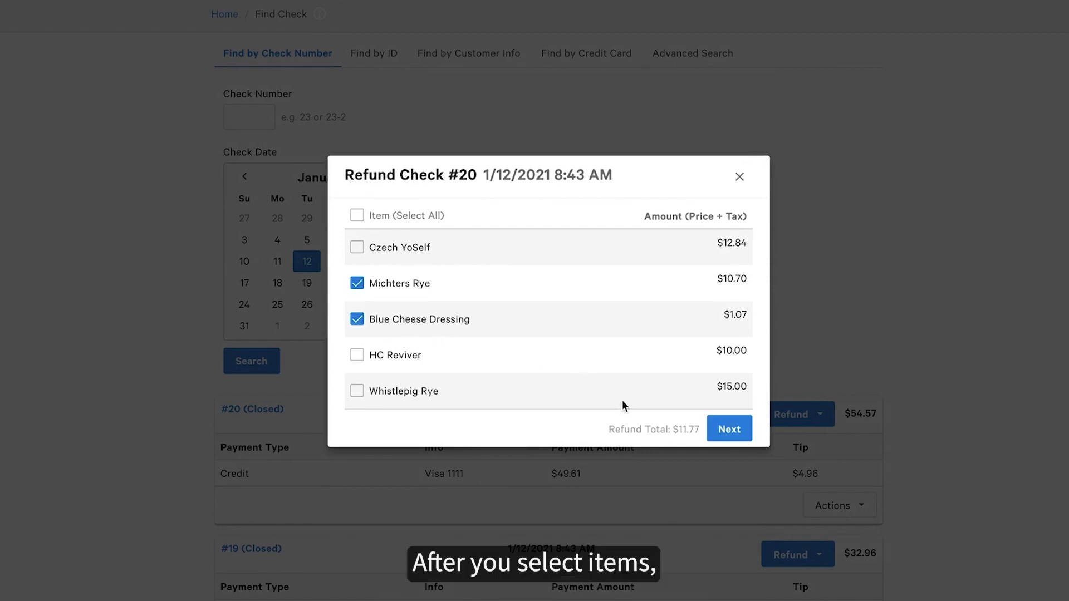
left_click_drag(610, 429, 700, 430)
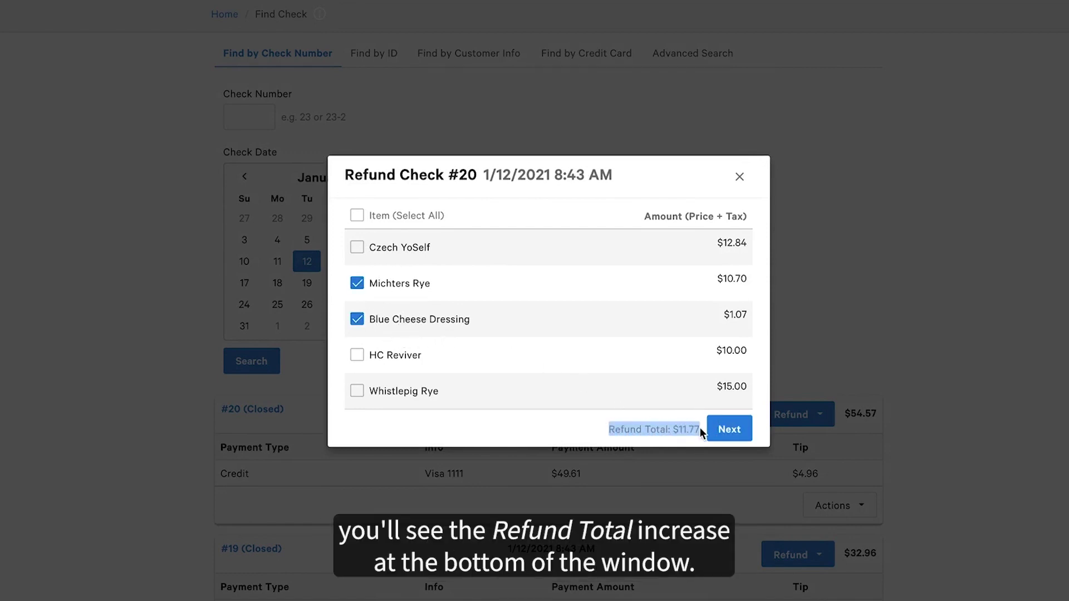
left_click(585, 438)
left_click(727, 436)
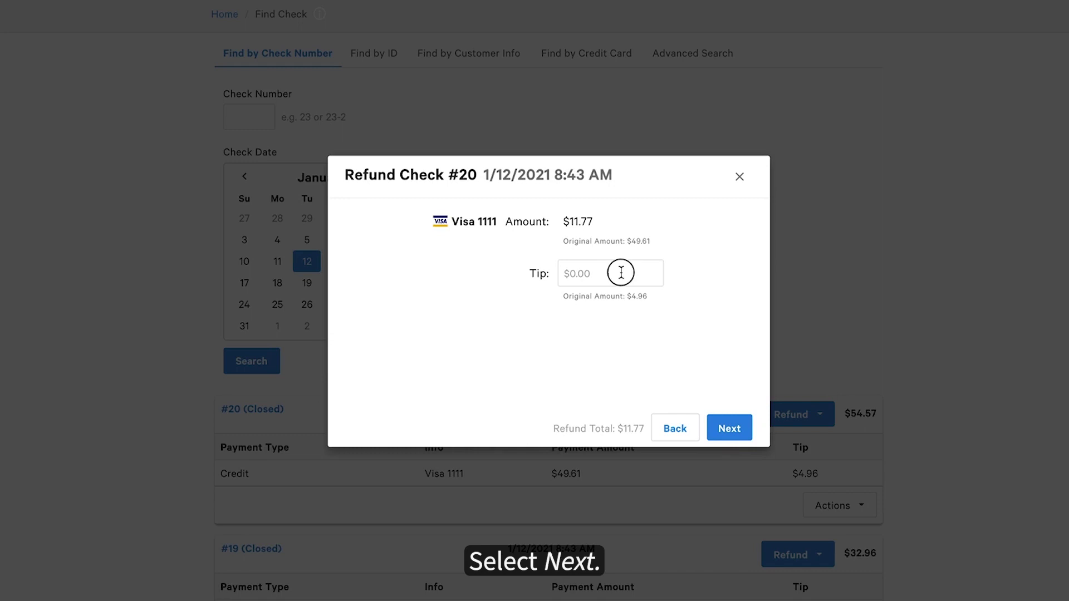
- Add a $4.96 tip refund and comment 'Oops', bringing the refund to $16.73
left_click(621, 273)
type("496")
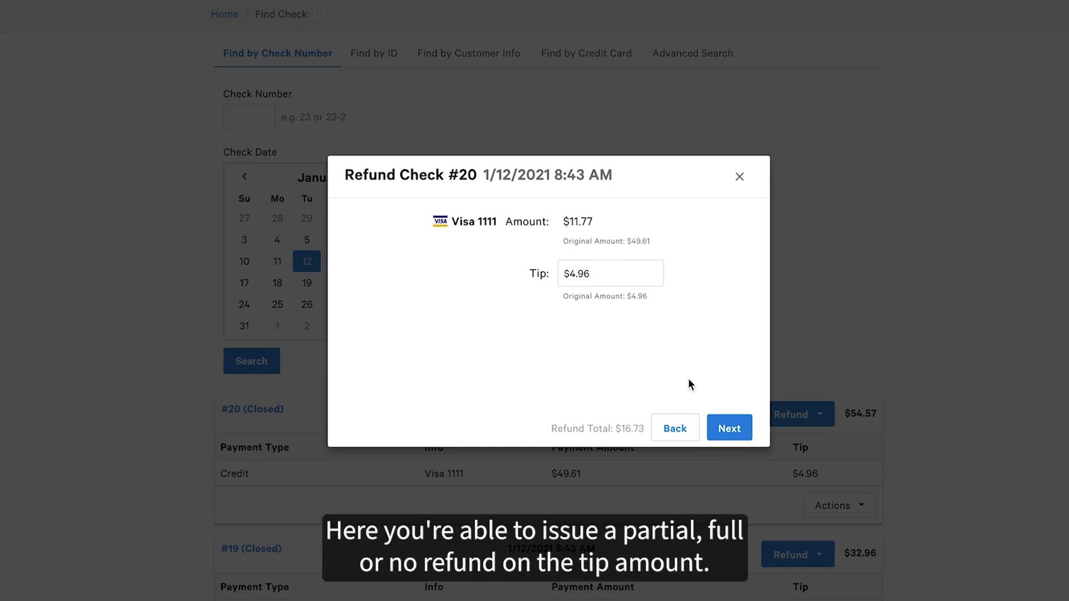
left_click(735, 424)
left_click(596, 290)
type("Oops")
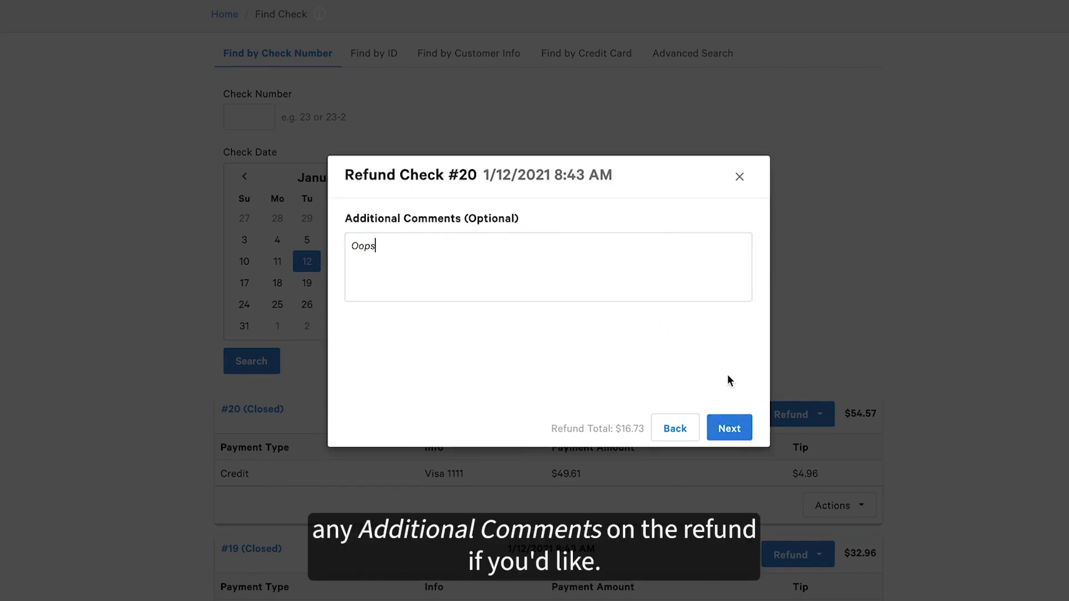
left_click(728, 427)
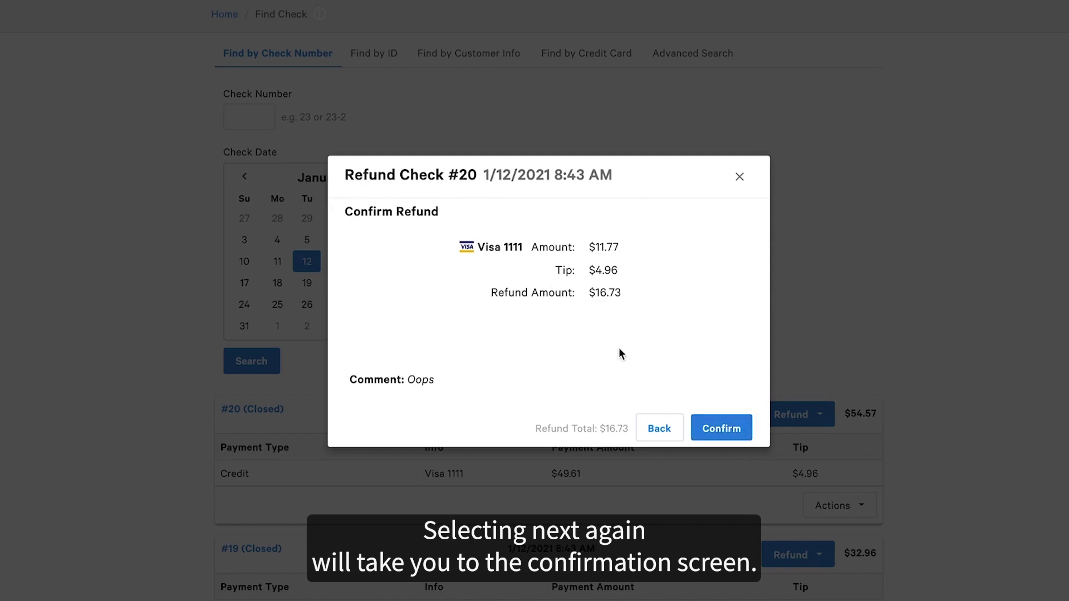
left_click(660, 429)
- Go back to the item list and add HC Reviver, raising the item refund to $21.77
left_click(663, 430)
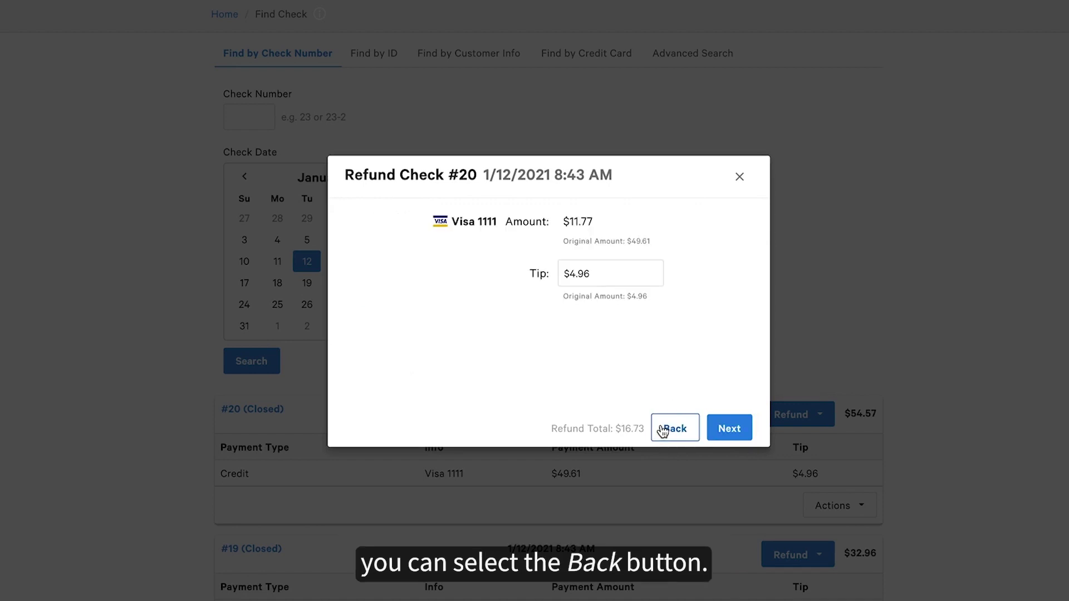
left_click(661, 429)
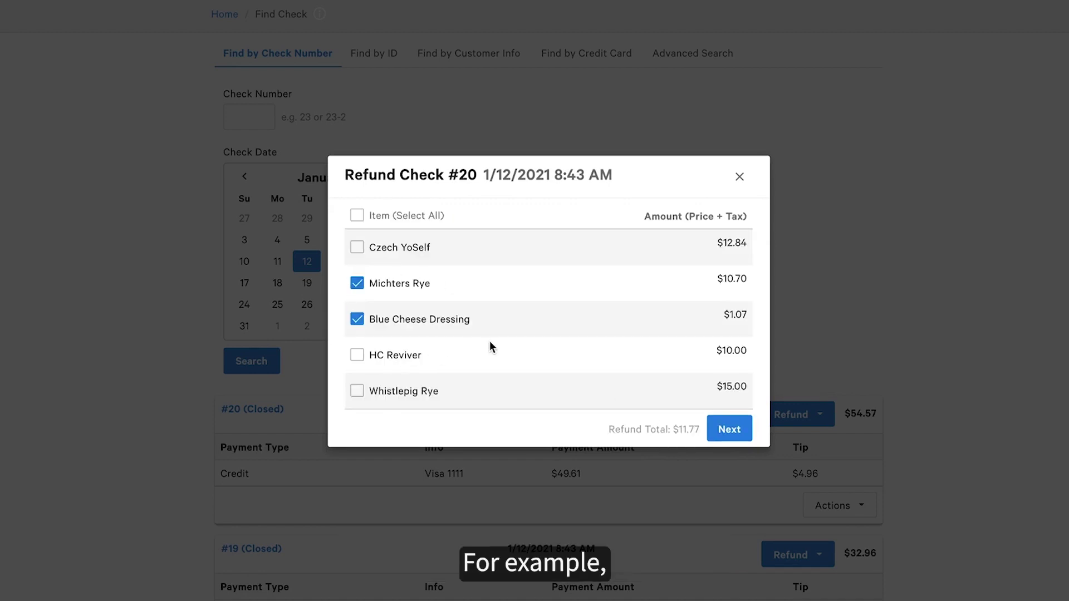
scroll(489, 341, "down", 1)
scroll(489, 341, "up", 1)
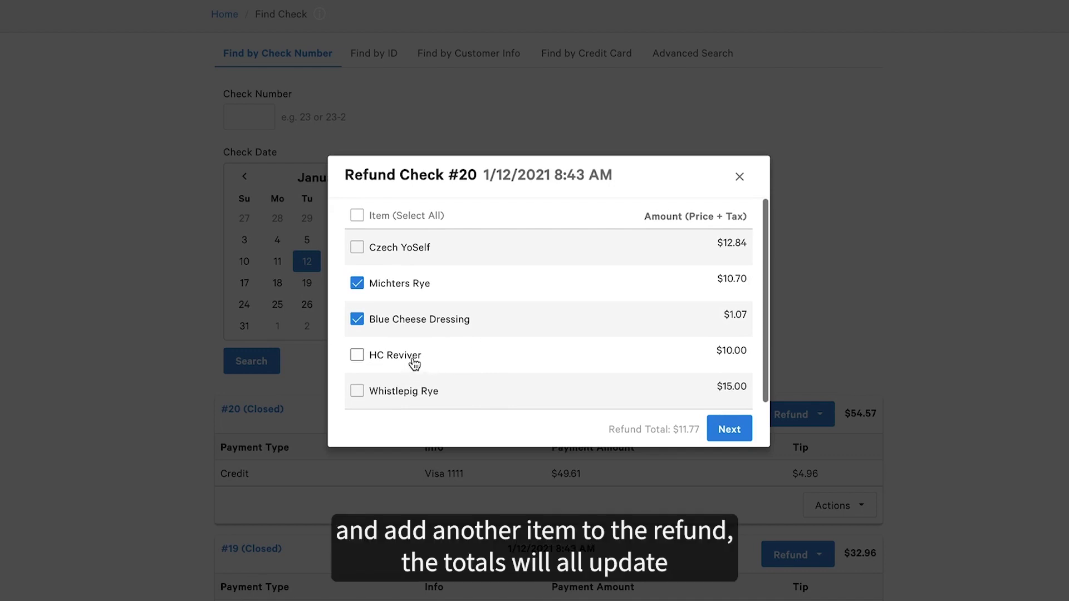
left_click(414, 362)
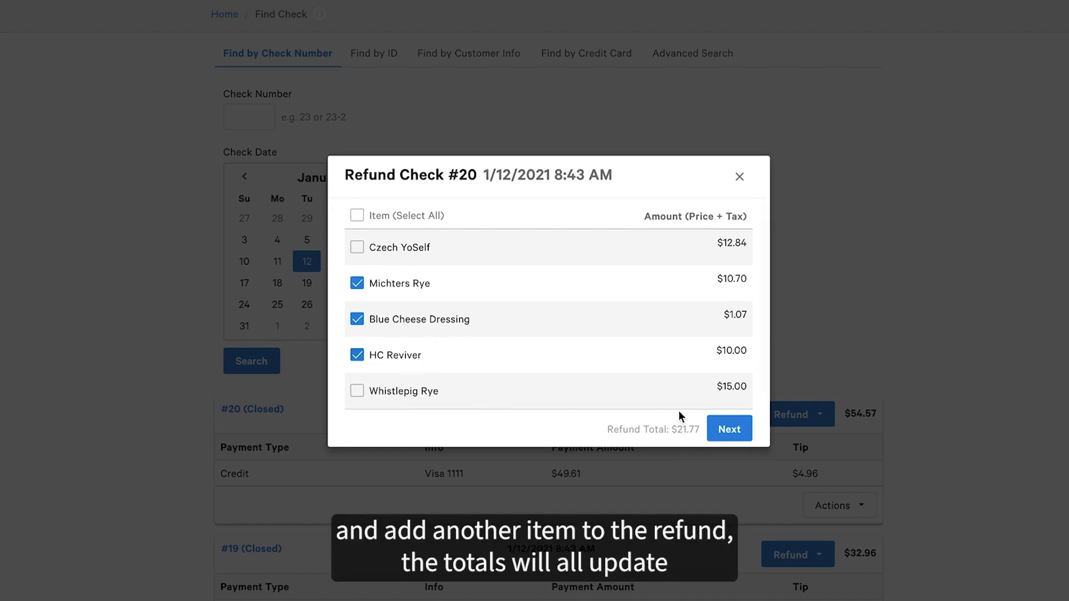
left_click_drag(611, 432, 685, 429)
left_click(727, 429)
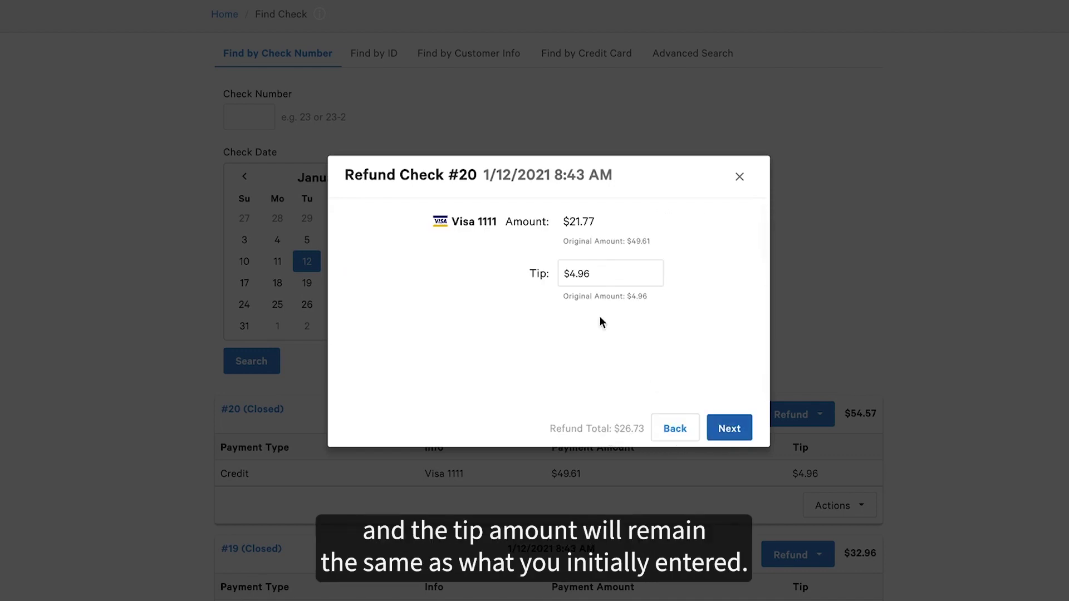
- Keep the $4.96 tip and 'Oops' comment, reaching the $26.73 refund confirmation
left_click_drag(563, 223, 594, 225)
left_click(568, 347)
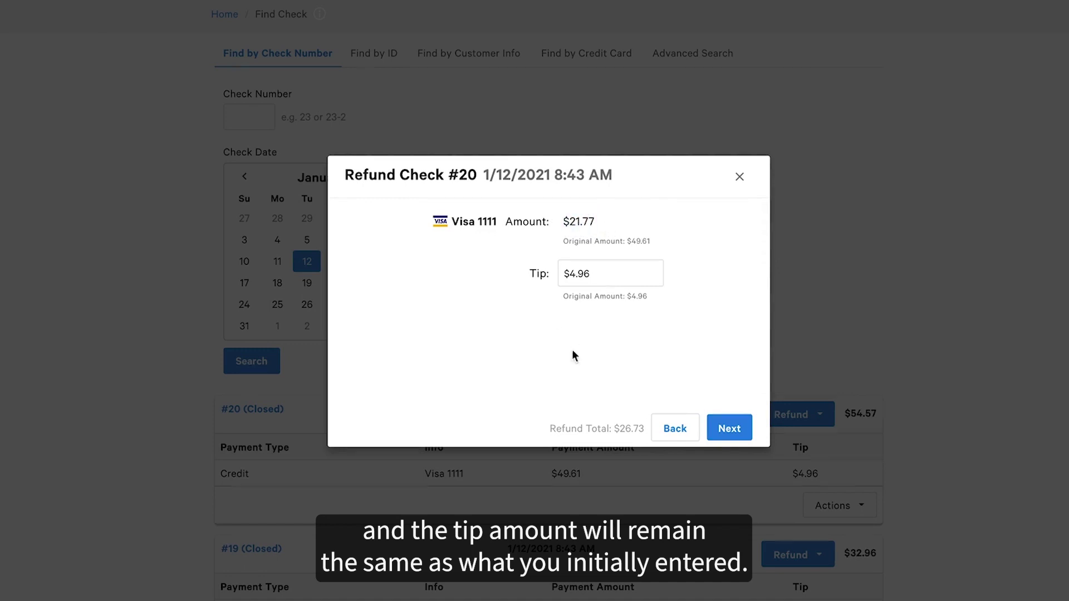
left_click_drag(587, 279, 544, 281)
left_click(653, 345)
left_click(729, 428)
left_click_drag(361, 244, 668, 275)
left_click(679, 370)
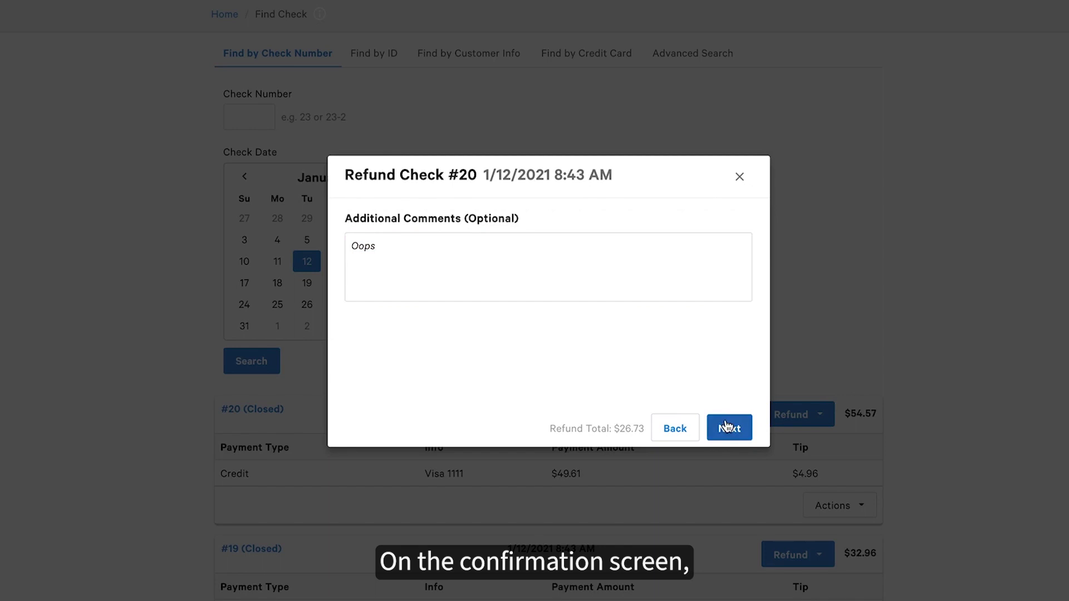
left_click(725, 428)
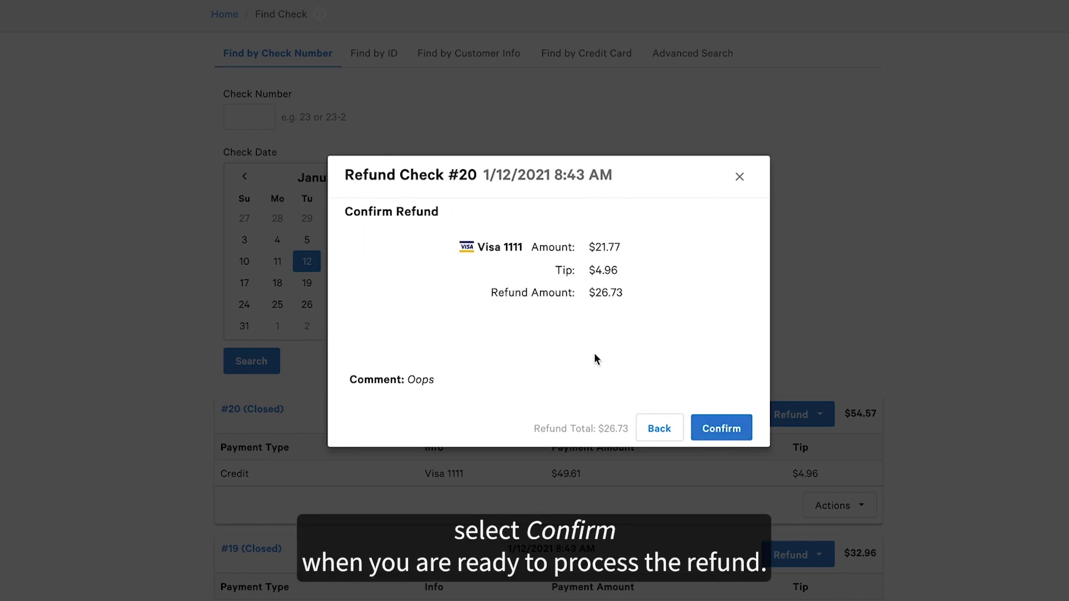
- Confirm the $26.73 refund with no receipt and re-search January 12 checks
left_click(712, 427)
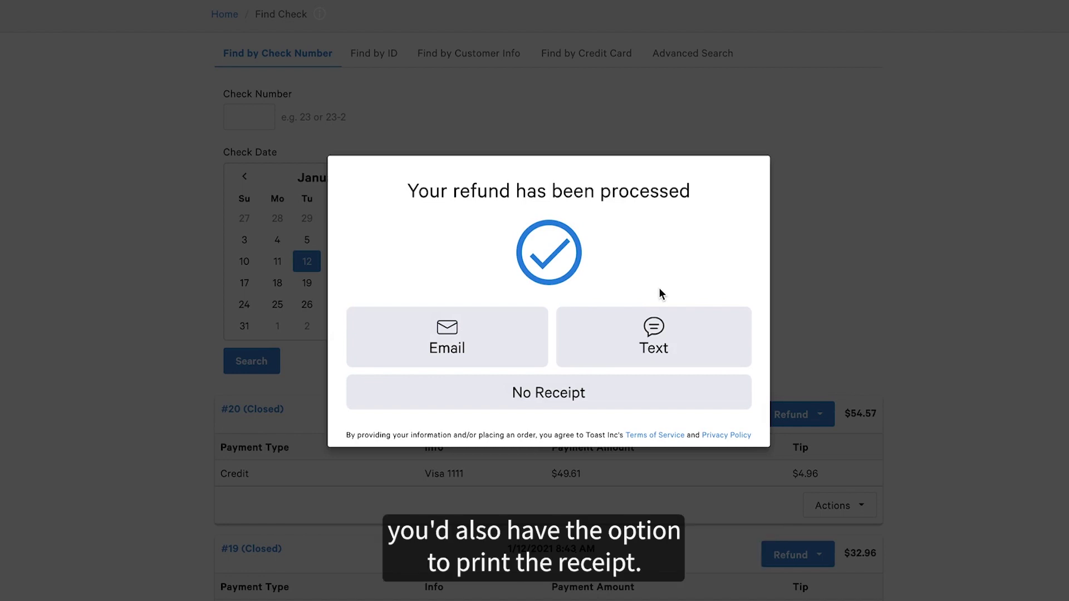
left_click(613, 401)
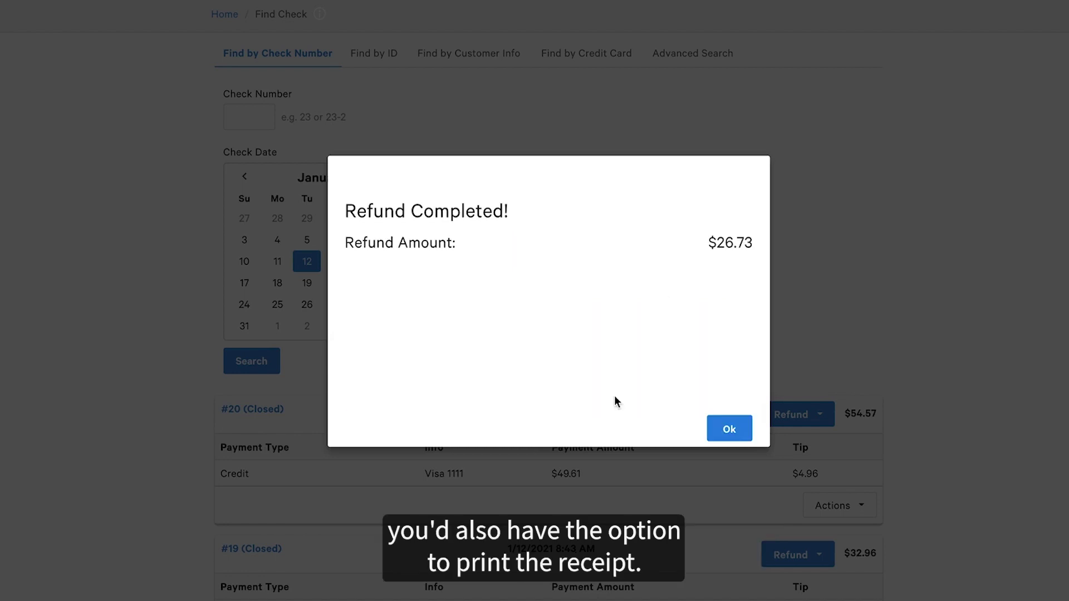
left_click(724, 429)
left_click(259, 369)
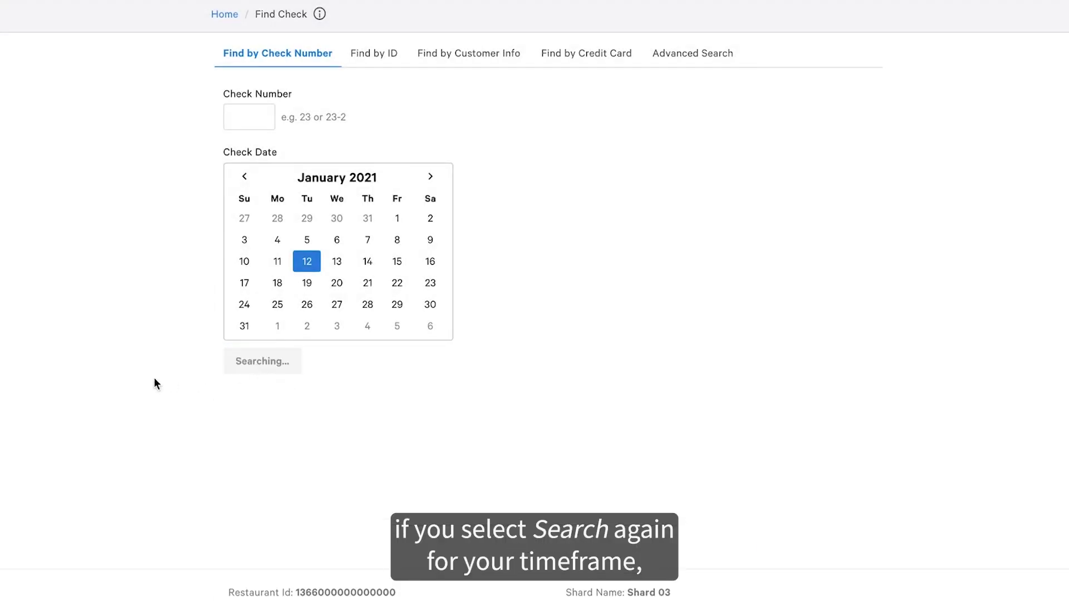
- Verify check #20 shows refunded $26.73 on 1/13/2021, then return to the home dashboard
left_click_drag(600, 497, 800, 494)
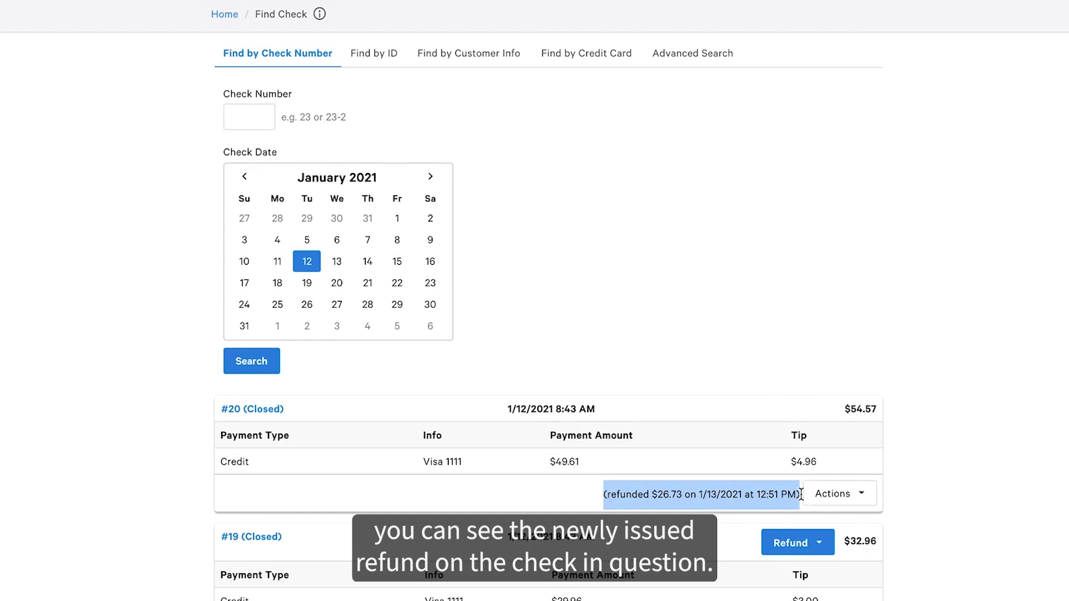
left_click(148, 116)
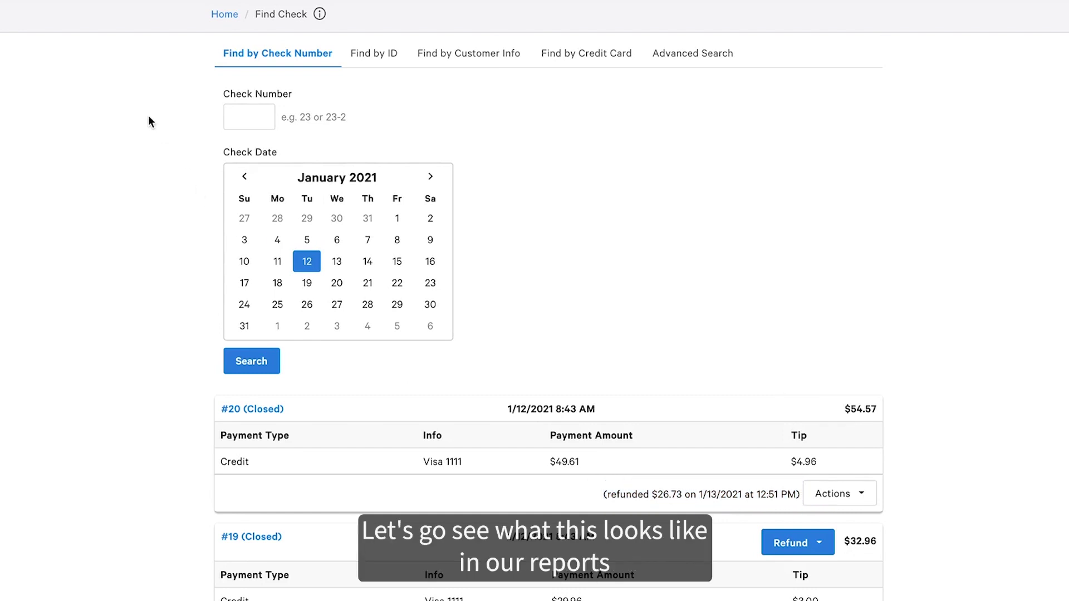
left_click(221, 14)
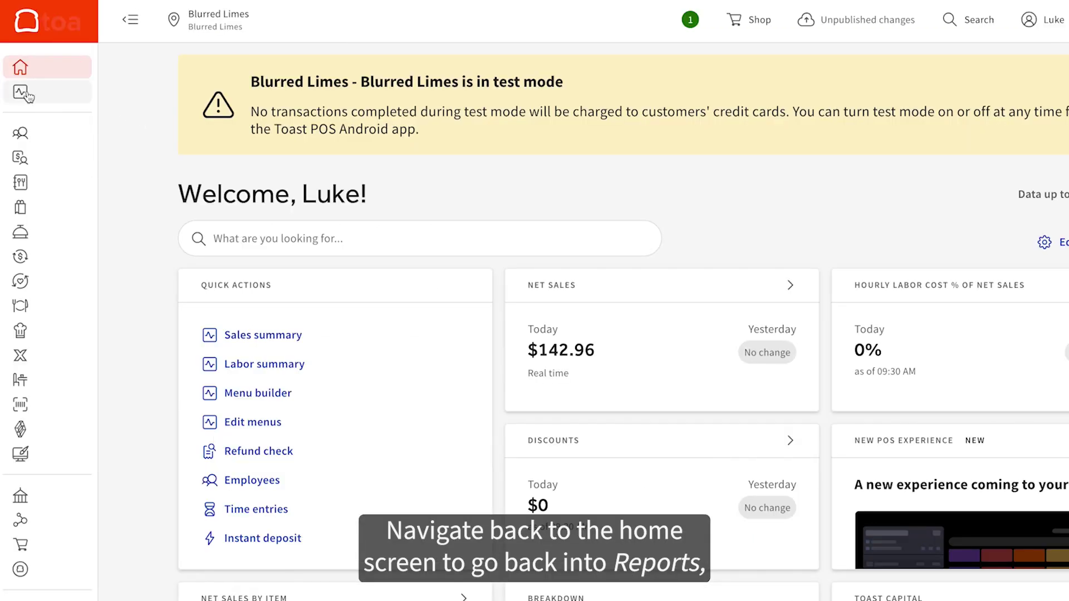
- Reopen and load today's Sales Summary report from Reports > Sales
left_click(25, 94)
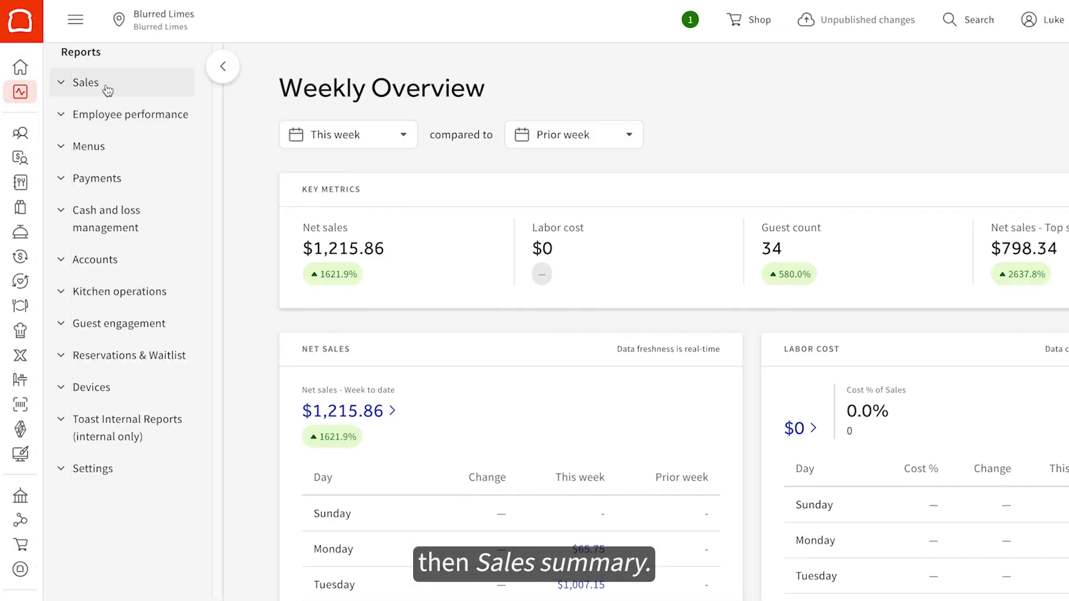
left_click(105, 86)
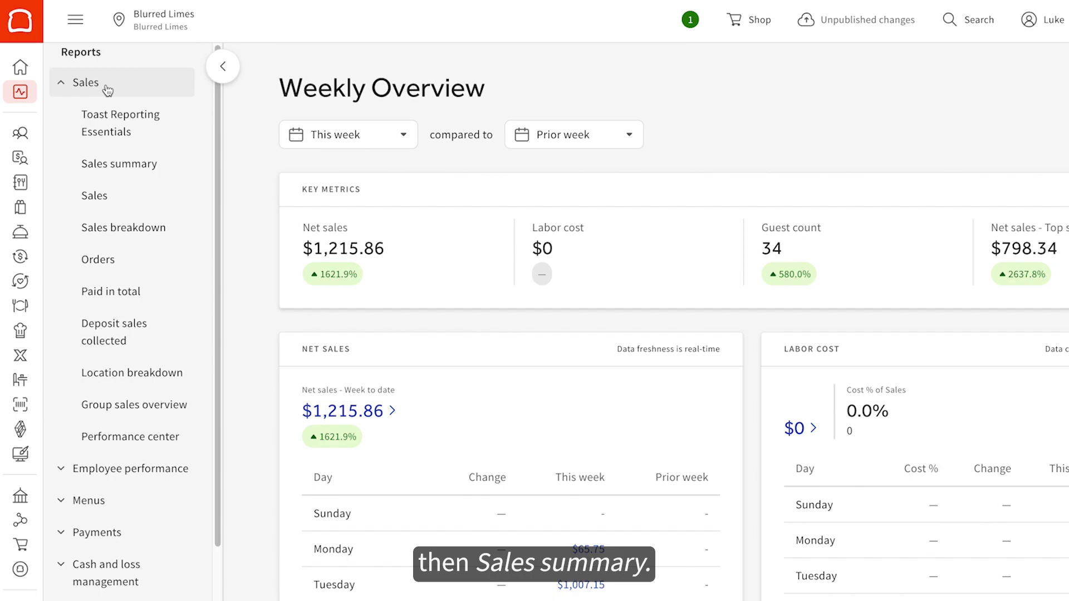
left_click(122, 163)
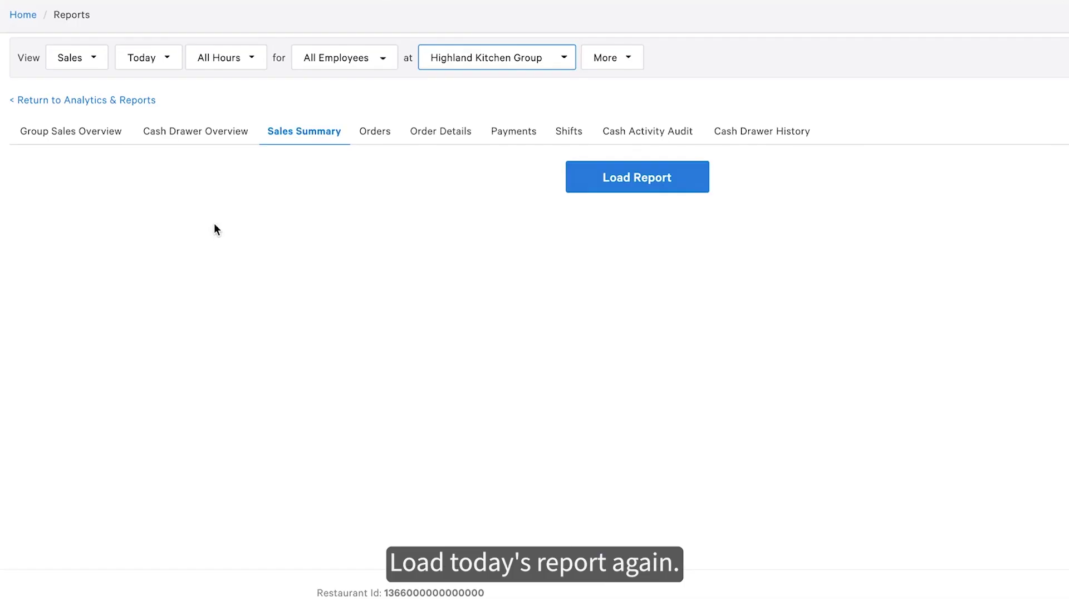
left_click(640, 182)
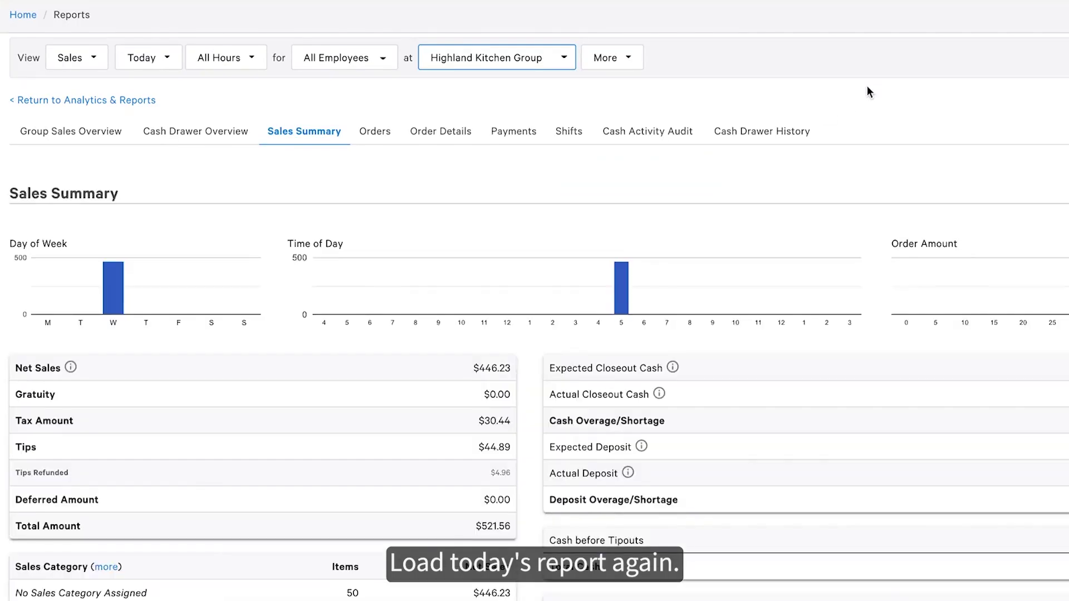
- Review the updated totals: $446.23 net sales, $30.44 tax and $4.96 tips refunded
scroll(406, 320, "down", 3)
left_click_drag(473, 226, 512, 230)
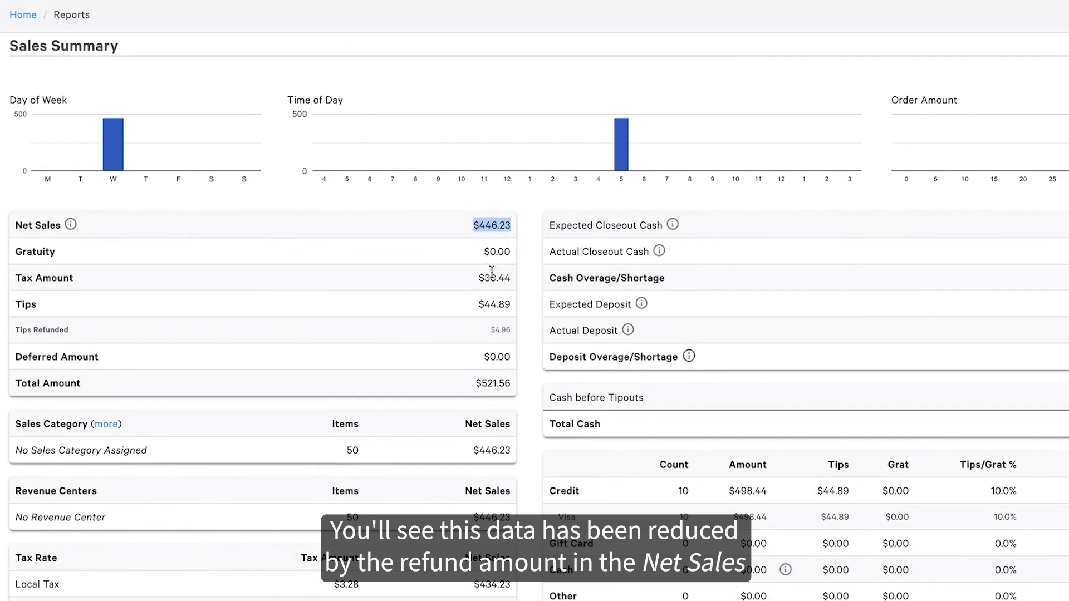
left_click_drag(479, 277, 513, 335)
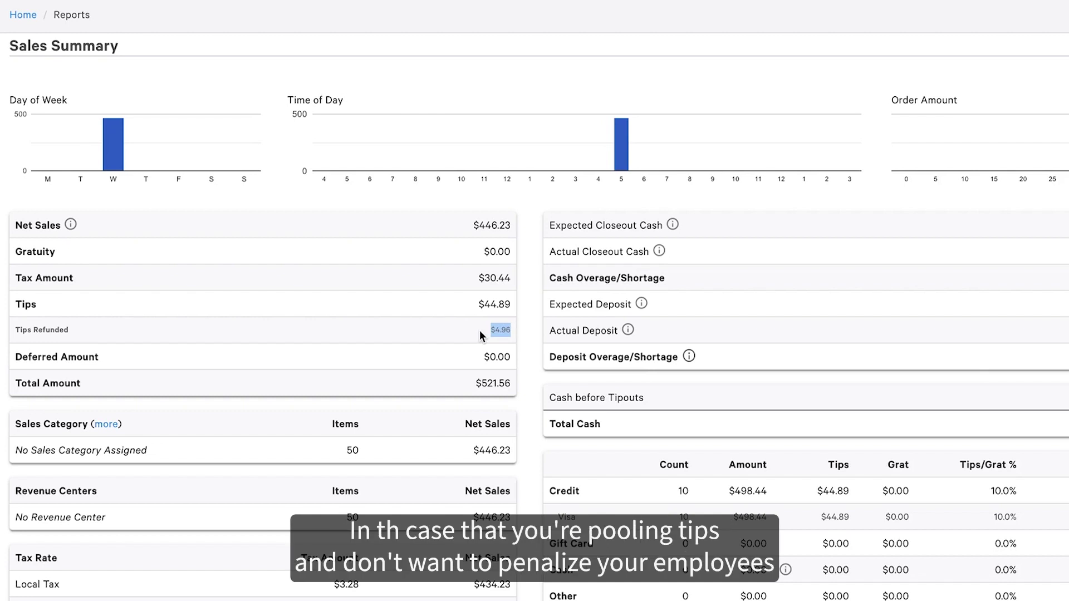
left_click_drag(479, 304, 511, 330)
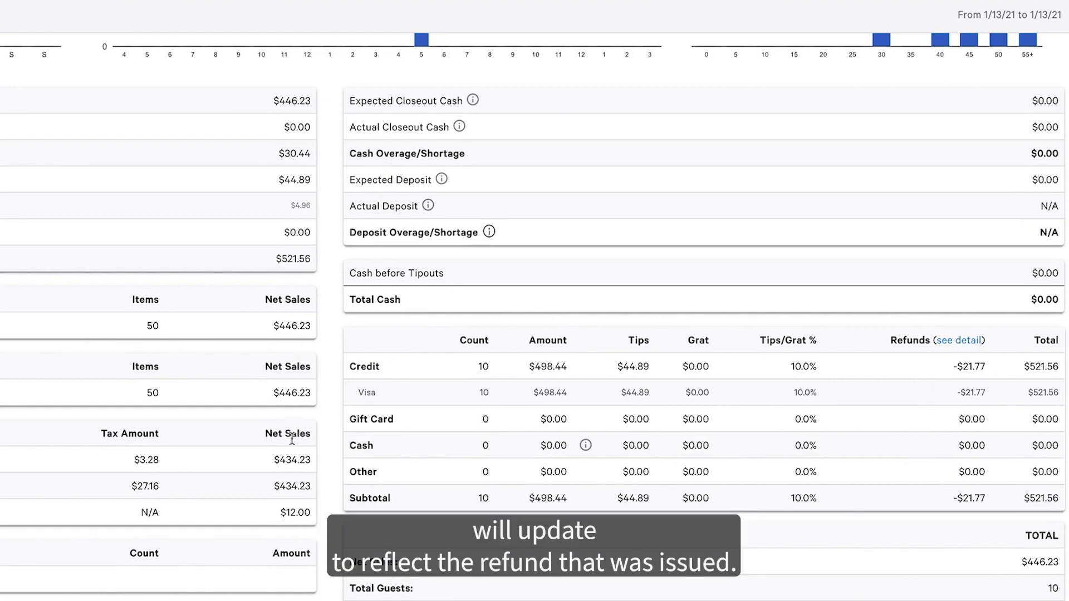
scroll(288, 473, "down", 4)
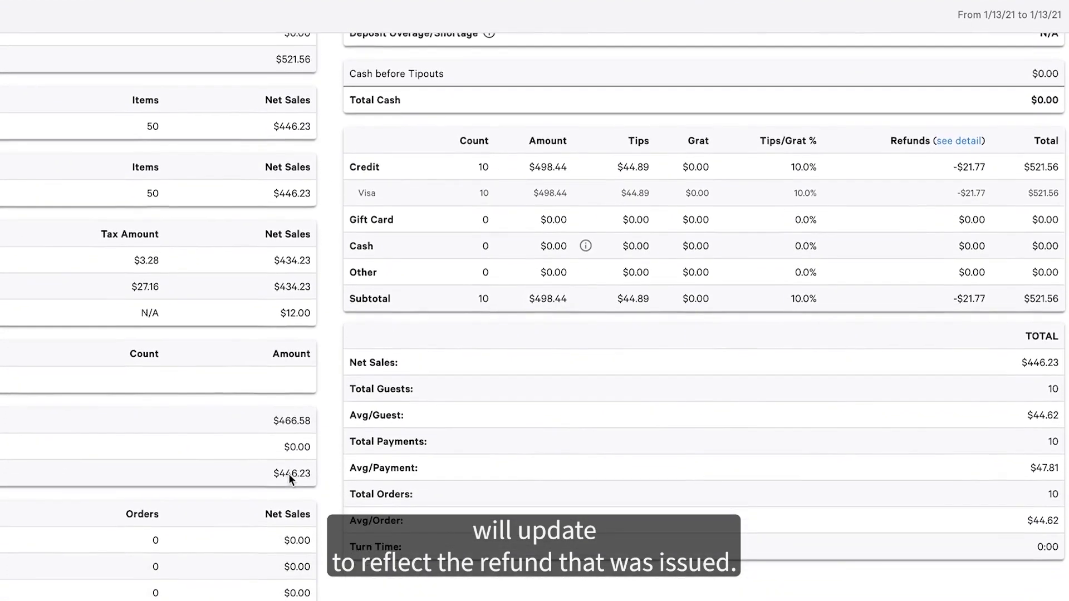
scroll(288, 475, "down", 1)
left_click_drag(273, 452, 319, 458)
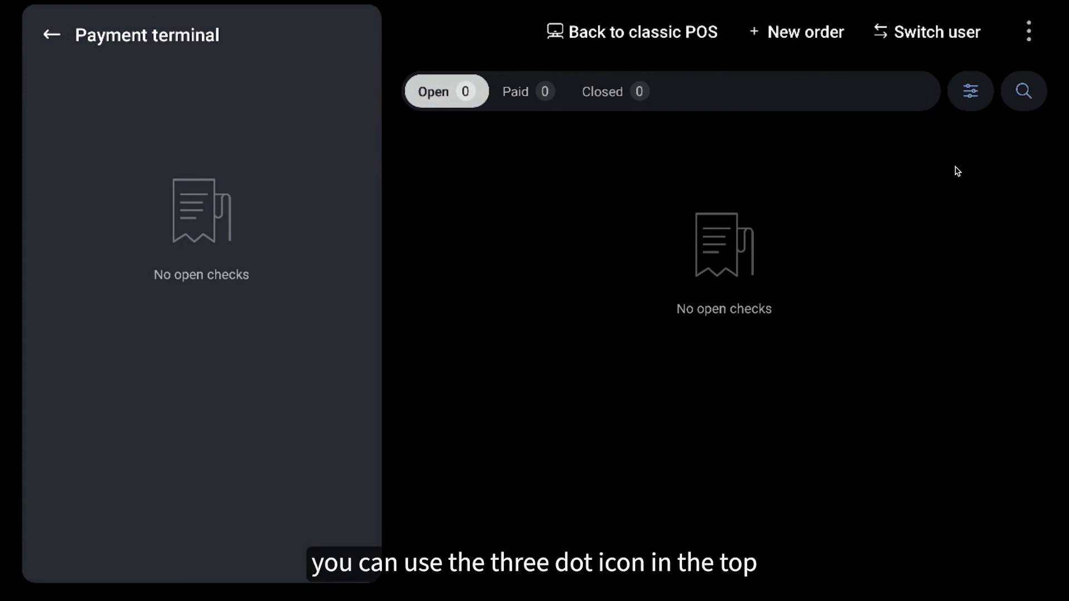
- In Toast POS, search for checks from January 11 with Find Checks & Issue Refund
left_click(1028, 32)
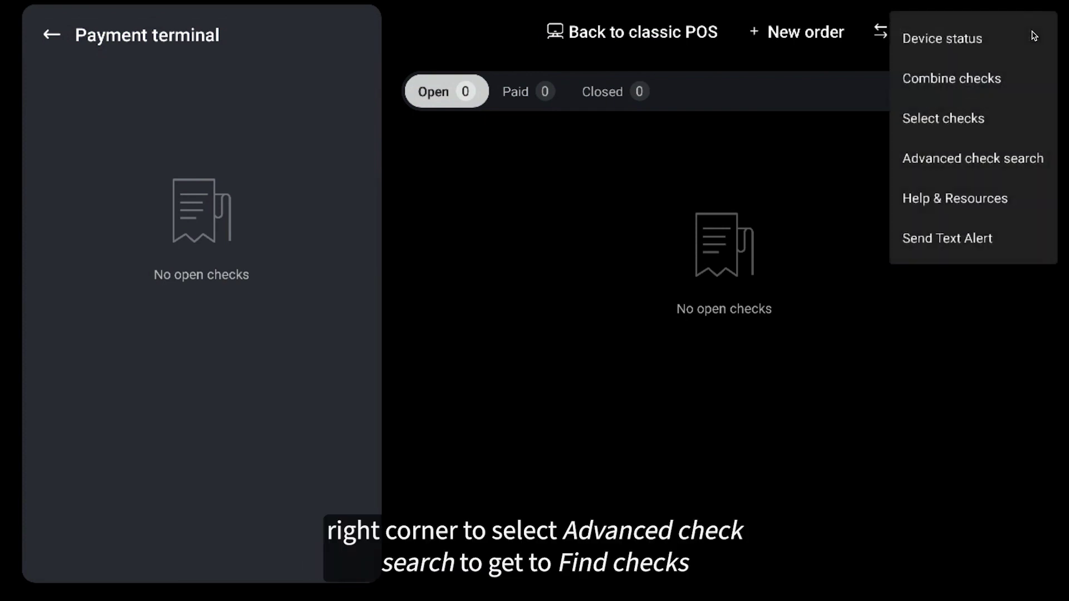
left_click(990, 169)
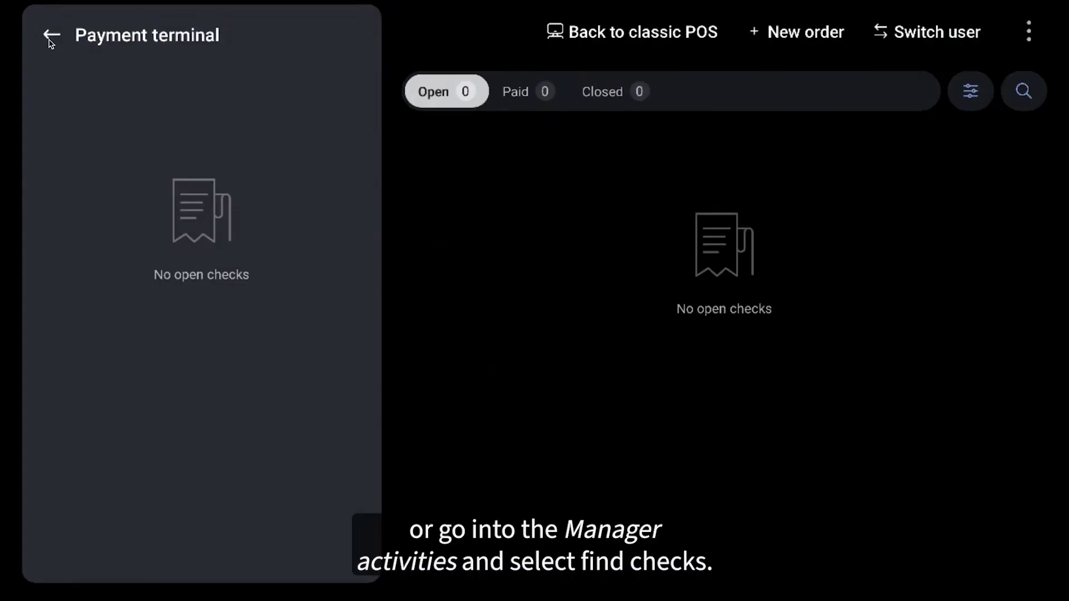
left_click(47, 35)
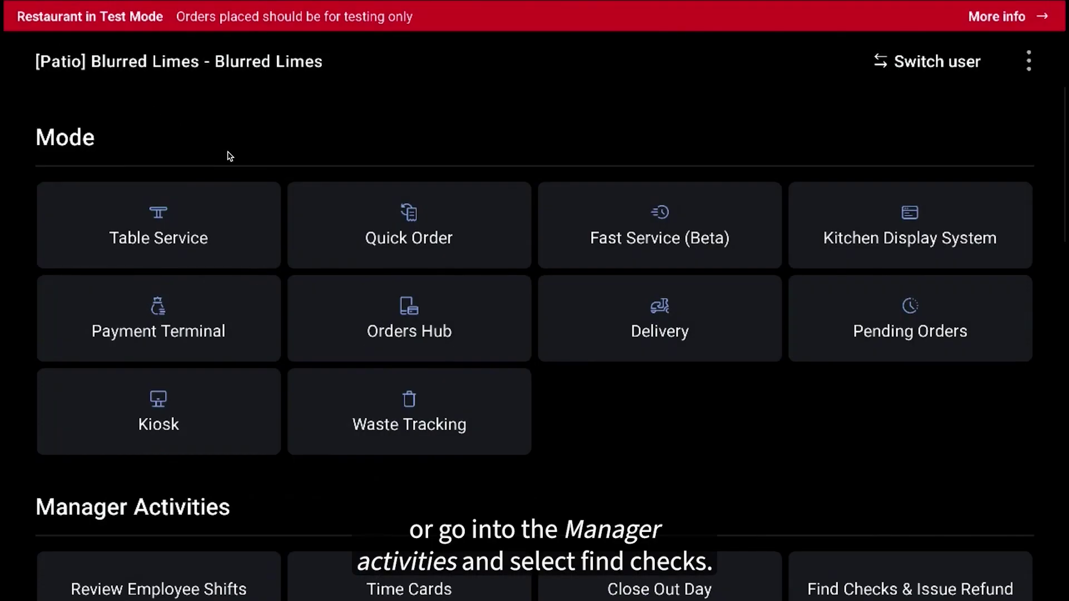
scroll(590, 398, "down", 3)
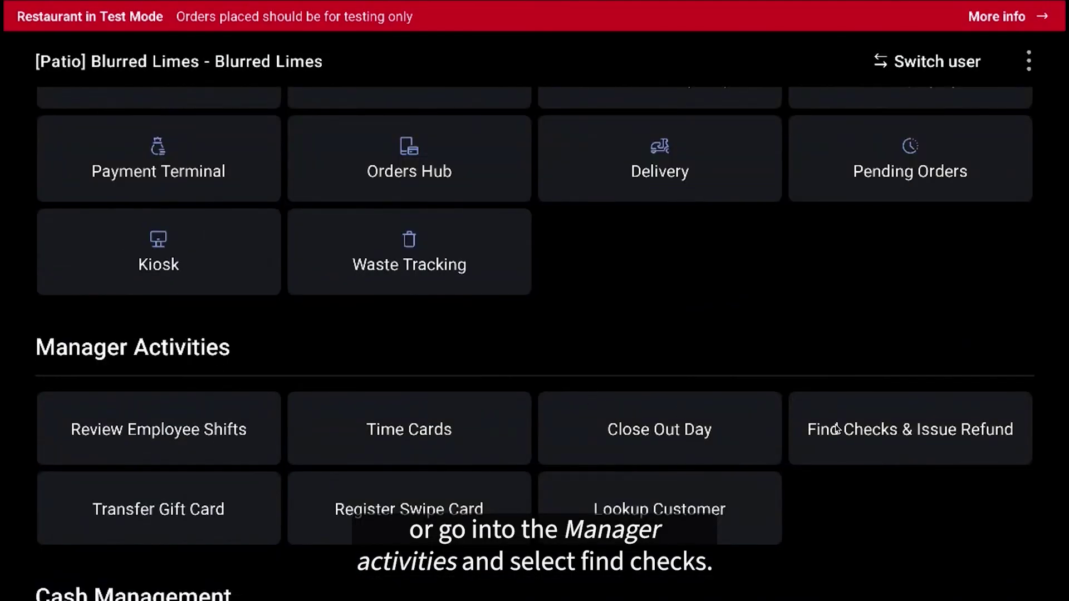
left_click(837, 429)
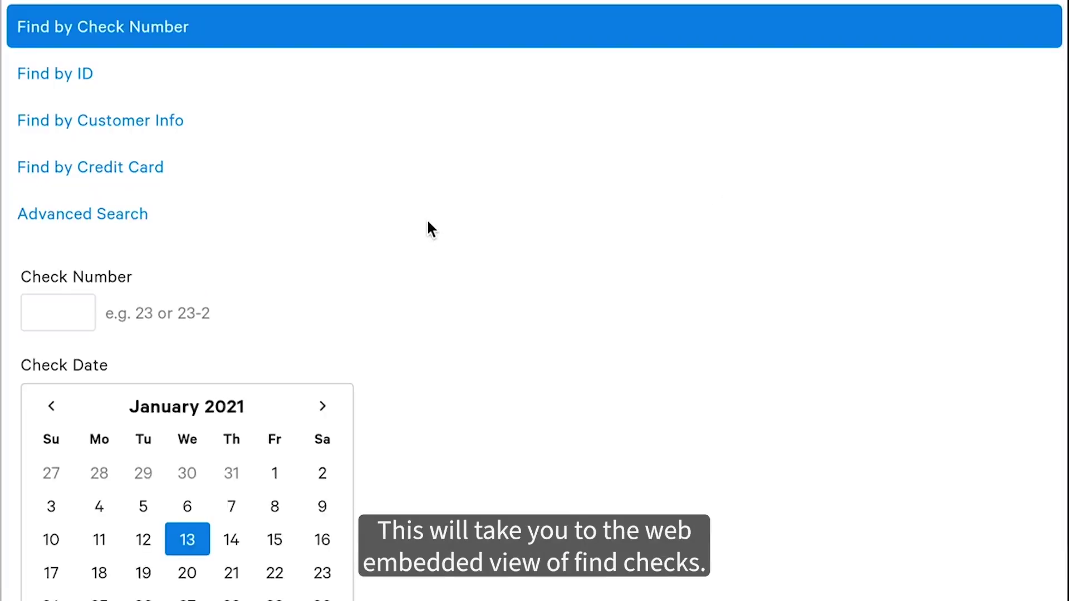
scroll(427, 222, "down", 3)
left_click(96, 412)
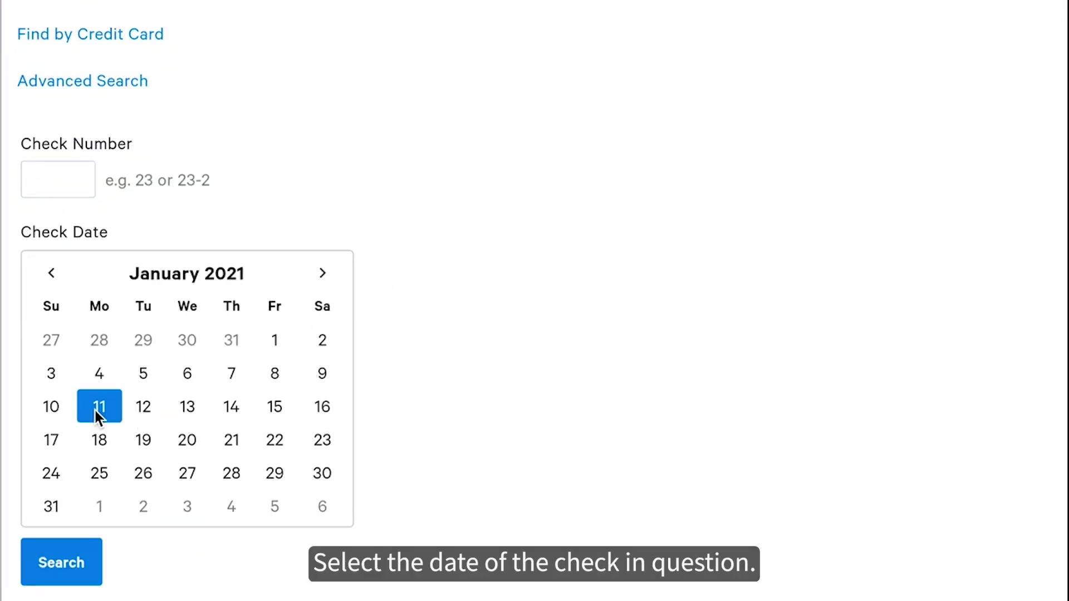
left_click(74, 553)
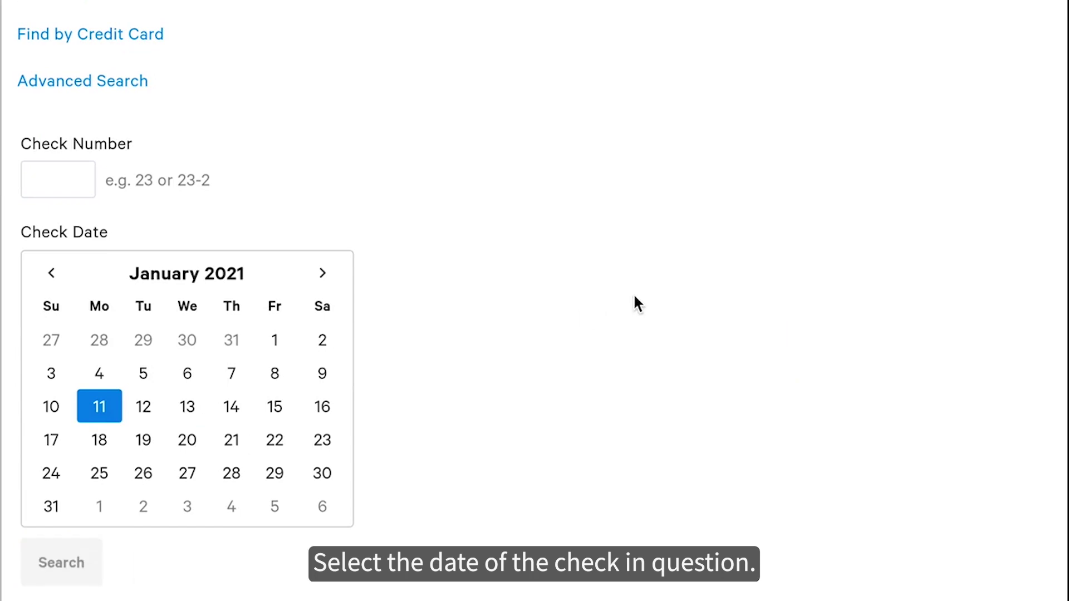
- Preview check #10's item refund option, cancel it, and open the $89.57 check
scroll(634, 298, "down", 6)
scroll(634, 296, "down", 4)
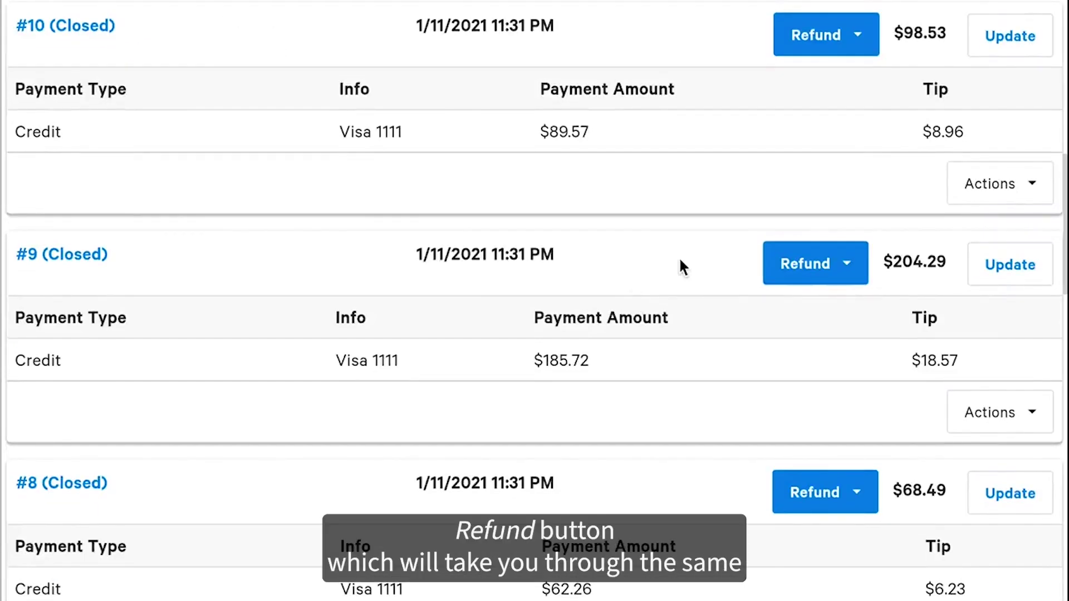
left_click(813, 38)
left_click(814, 78)
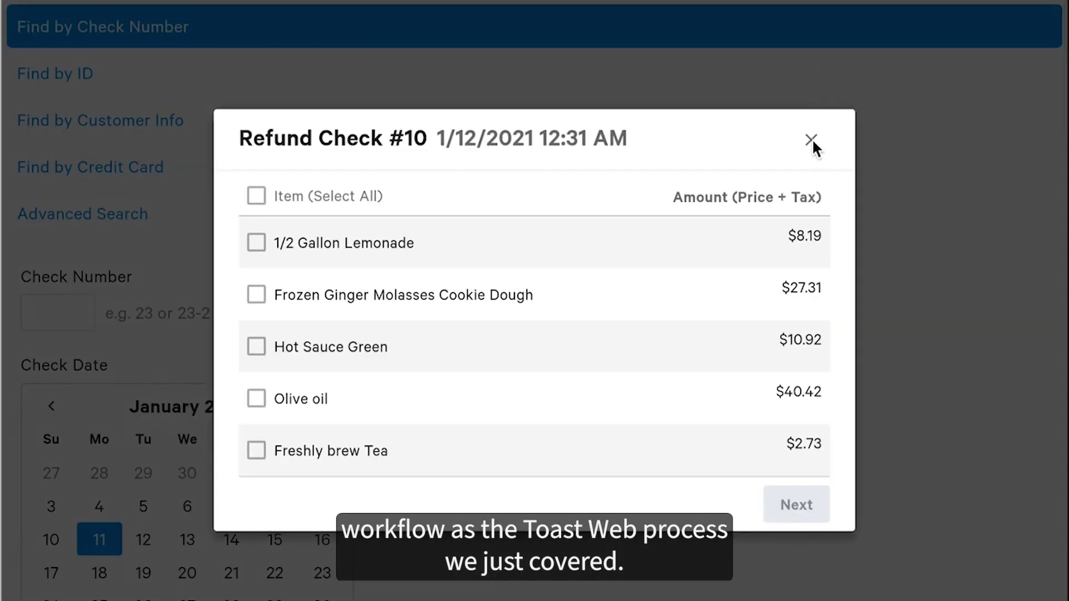
left_click(811, 140)
scroll(843, 173, "down", 4)
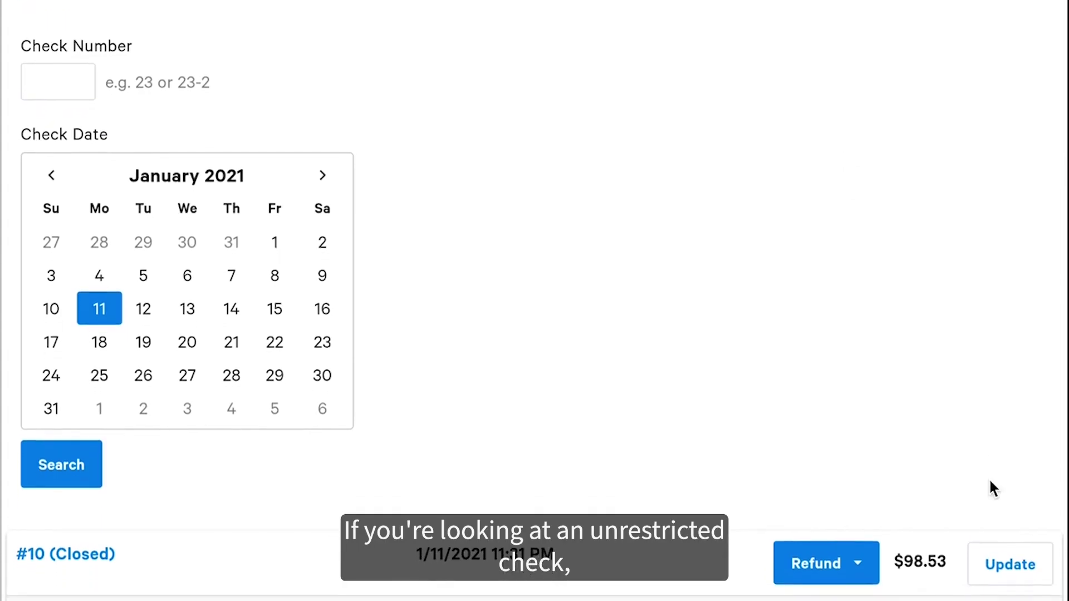
left_click(1007, 553)
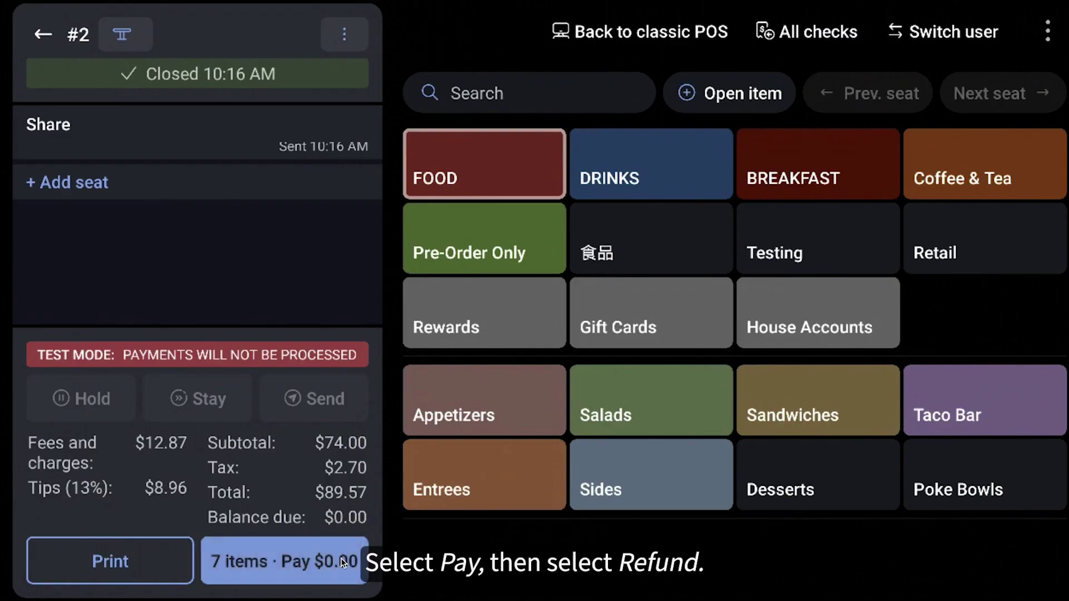
- Refund the card payment by item: 1/2 Gallon Lemonade, Frozen Ginger Molasses Cookie Dough, Hot Sauce Green
left_click(343, 563)
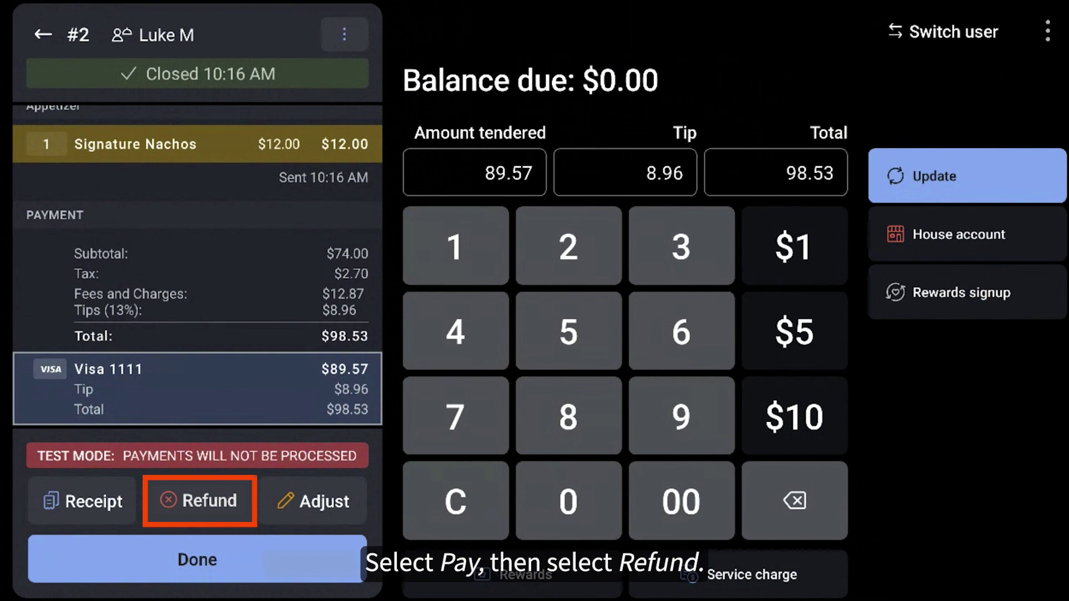
left_click(204, 501)
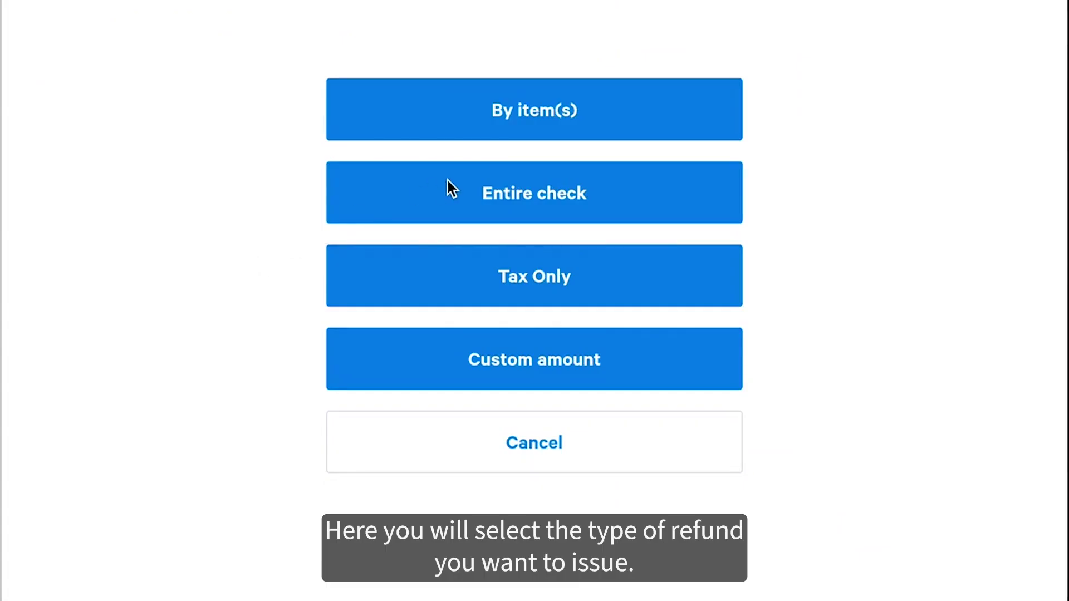
left_click(426, 124)
left_click(348, 219)
left_click(353, 276)
left_click(342, 329)
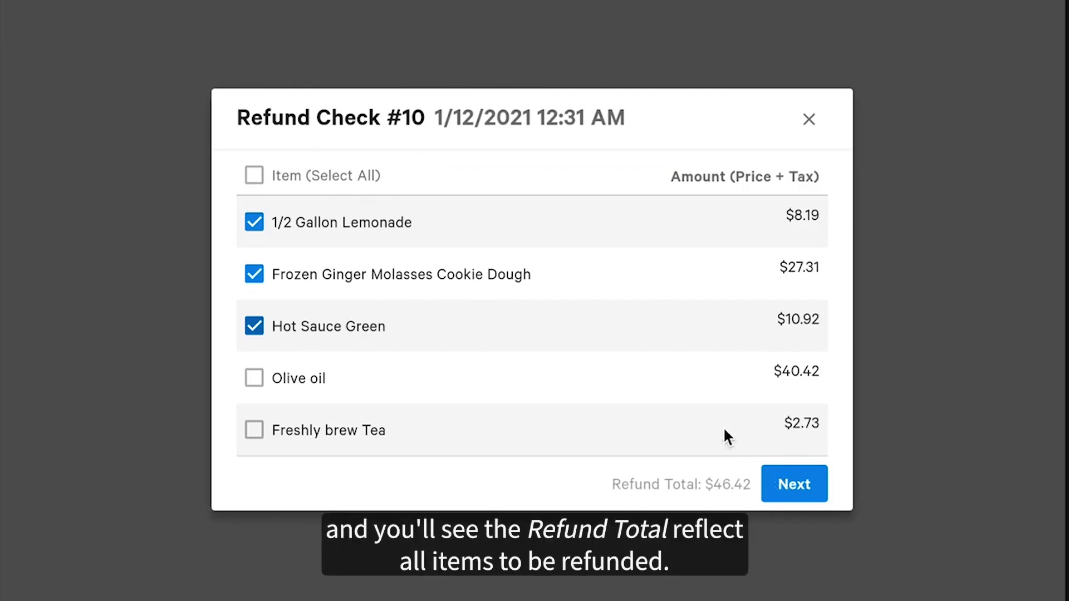
left_click(783, 489)
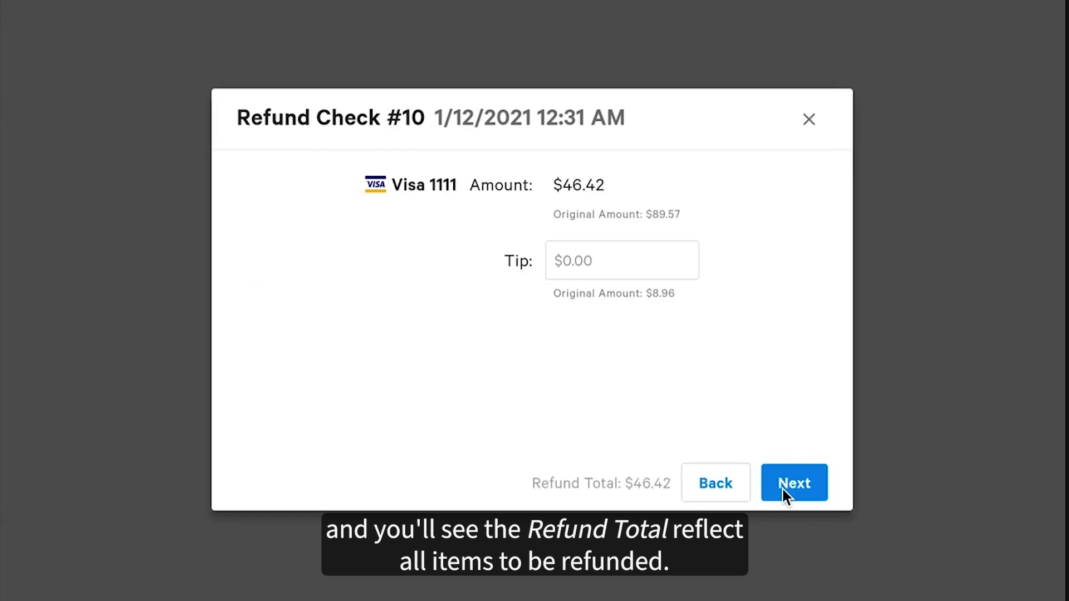
- Add an $8.96 tip refund and the comment 'Oops'
left_click(655, 260)
type("8.96")
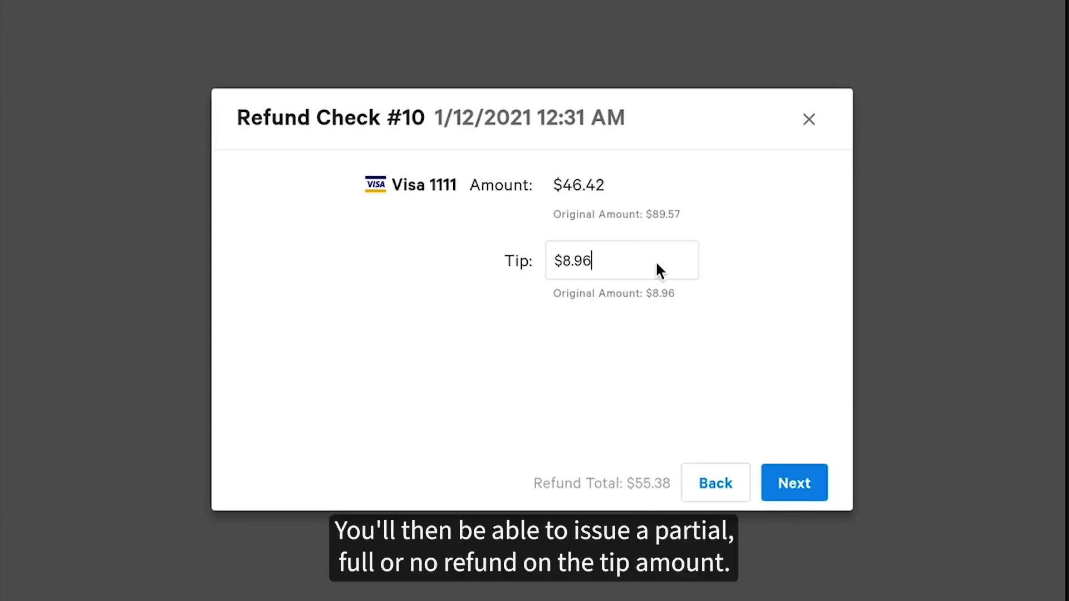
left_click(812, 477)
left_click(624, 261)
type("Oops")
left_click(793, 482)
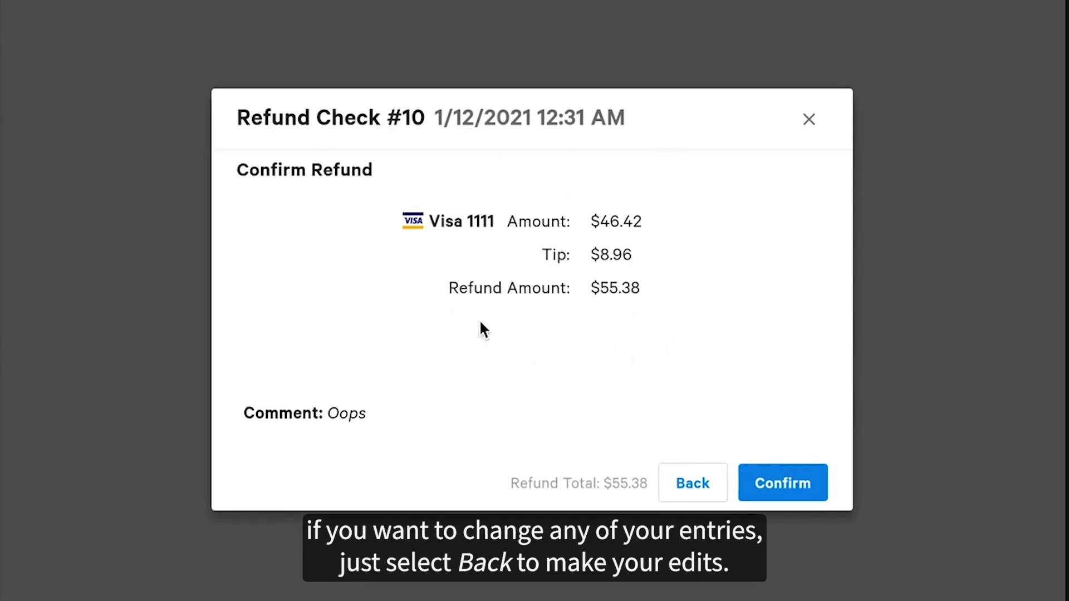
- Go back to add Olive oil to the items, then submit the $95.80 refund
left_click(697, 488)
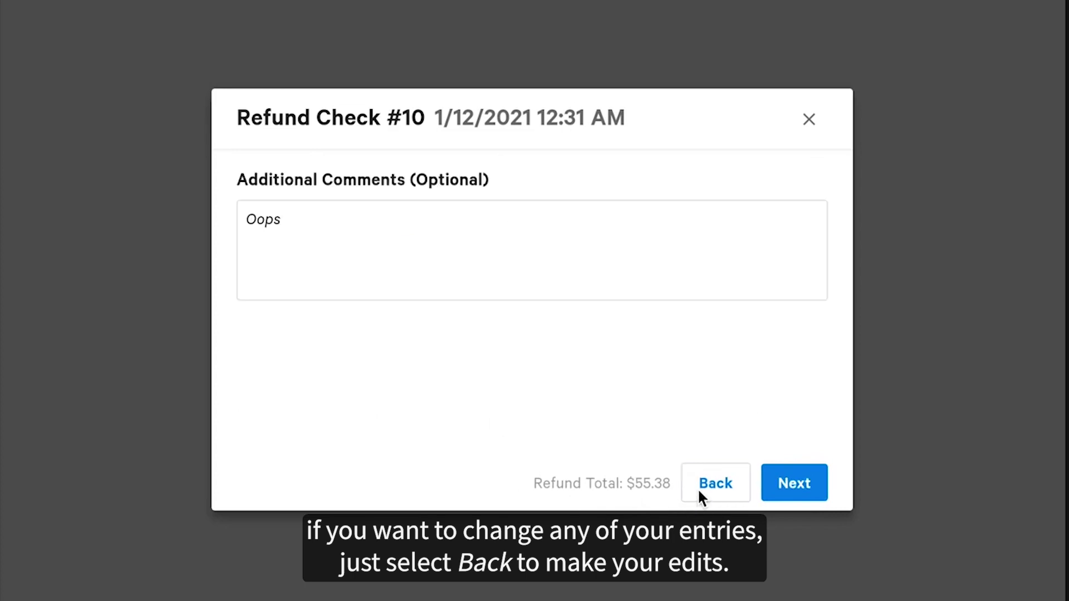
left_click(698, 489)
left_click(697, 489)
left_click(303, 375)
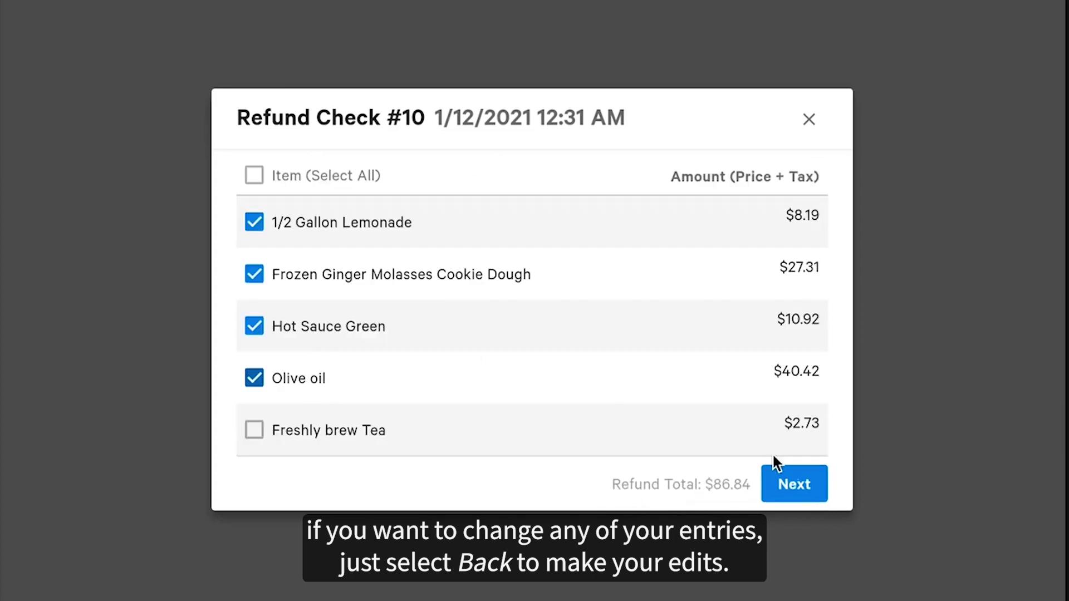
left_click(799, 484)
left_click(800, 483)
left_click(794, 483)
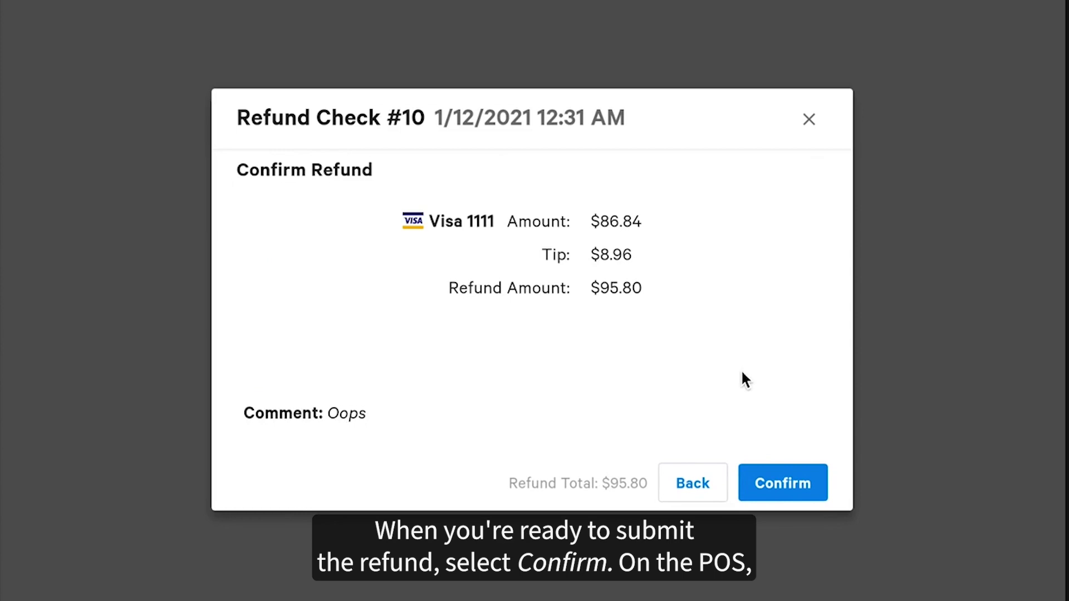
left_click(758, 484)
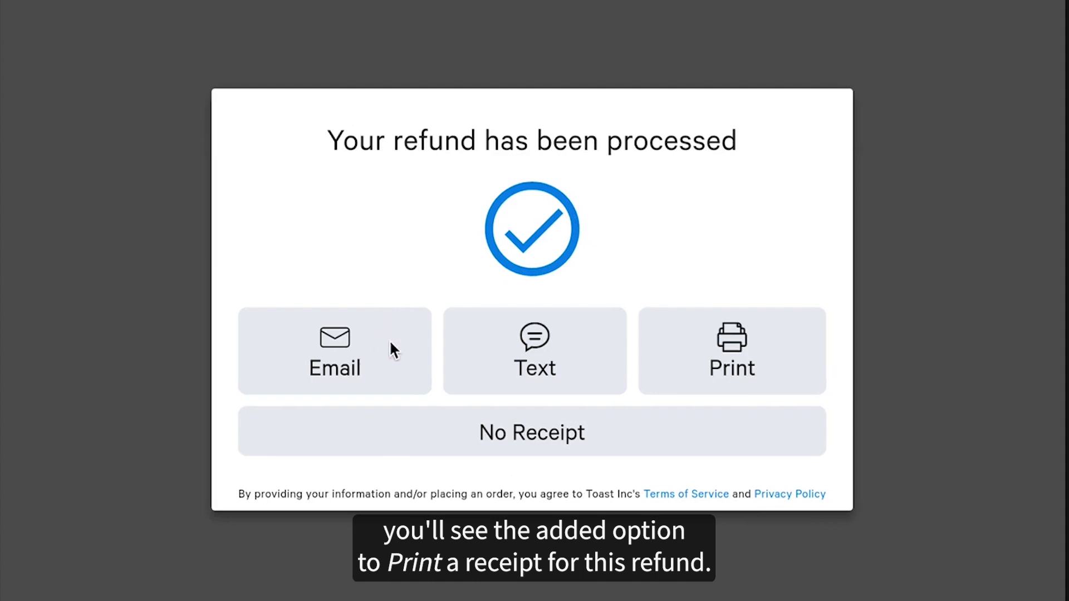
- Finish without a receipt and rerun the check search to show check #10 refunded $95.80
left_click(527, 434)
left_click(793, 482)
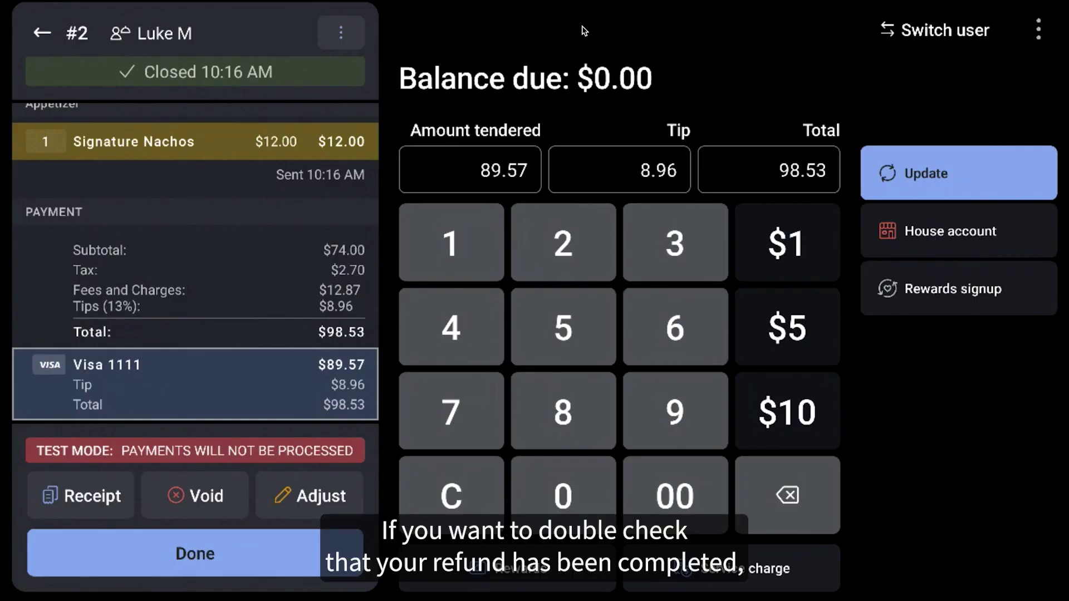
left_click(43, 32)
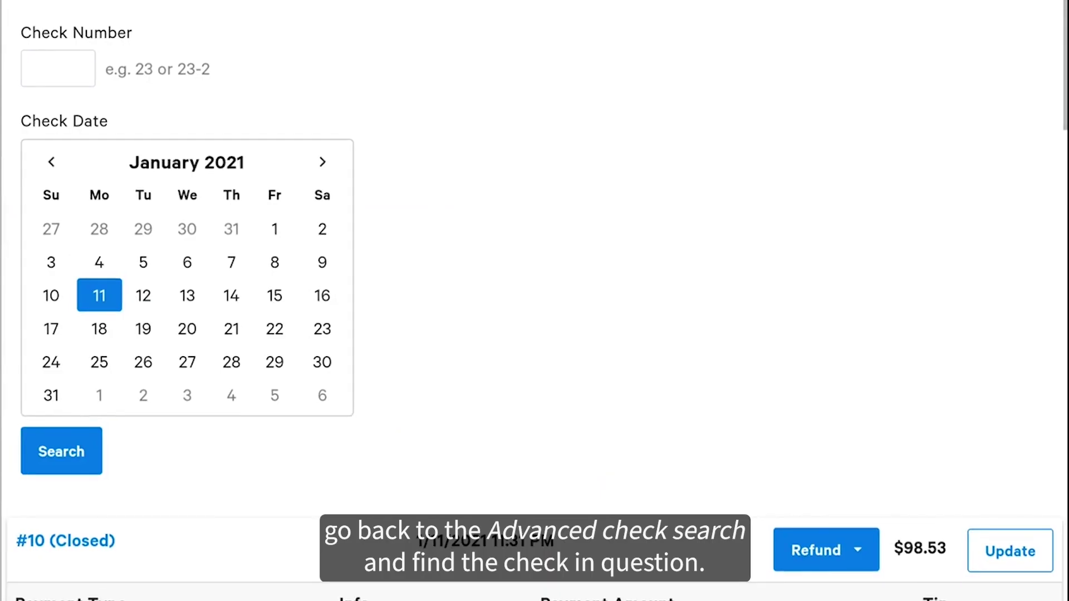
scroll(618, 210, "down", 4)
left_click(48, 257)
scroll(567, 186, "down", 6)
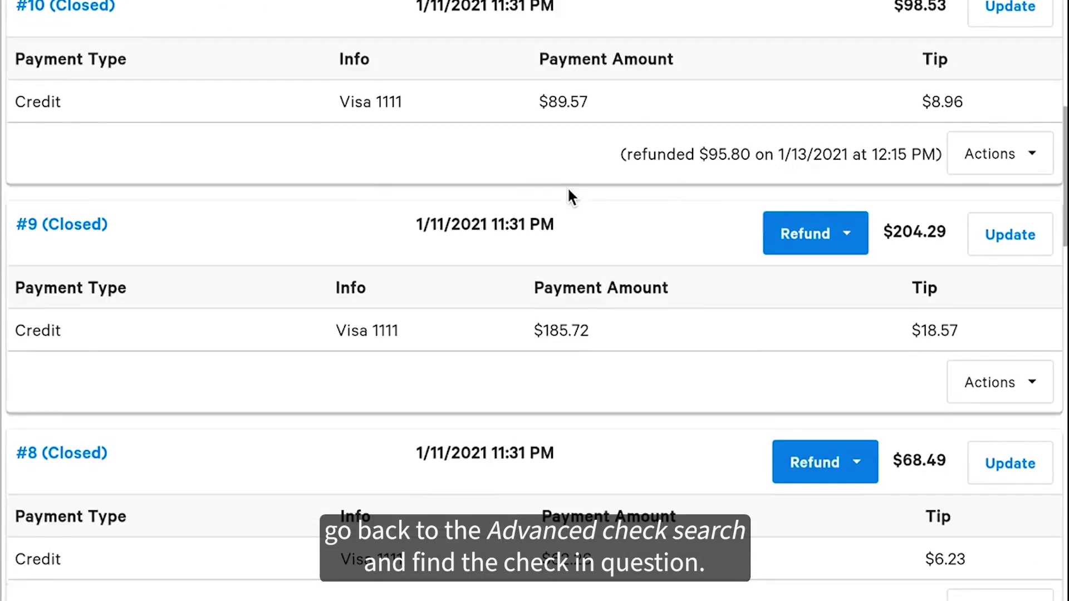